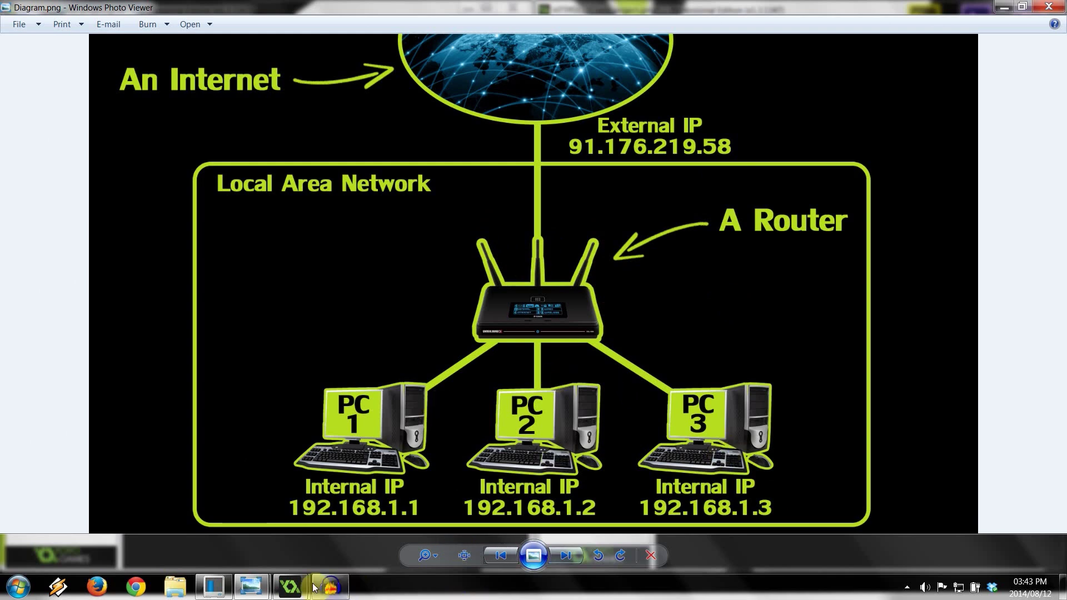
Bring up the client's obj_controller Create code editor in GameMaker and move it aside.
mouse_move(274, 594)
click(257, 549)
click(329, 549)
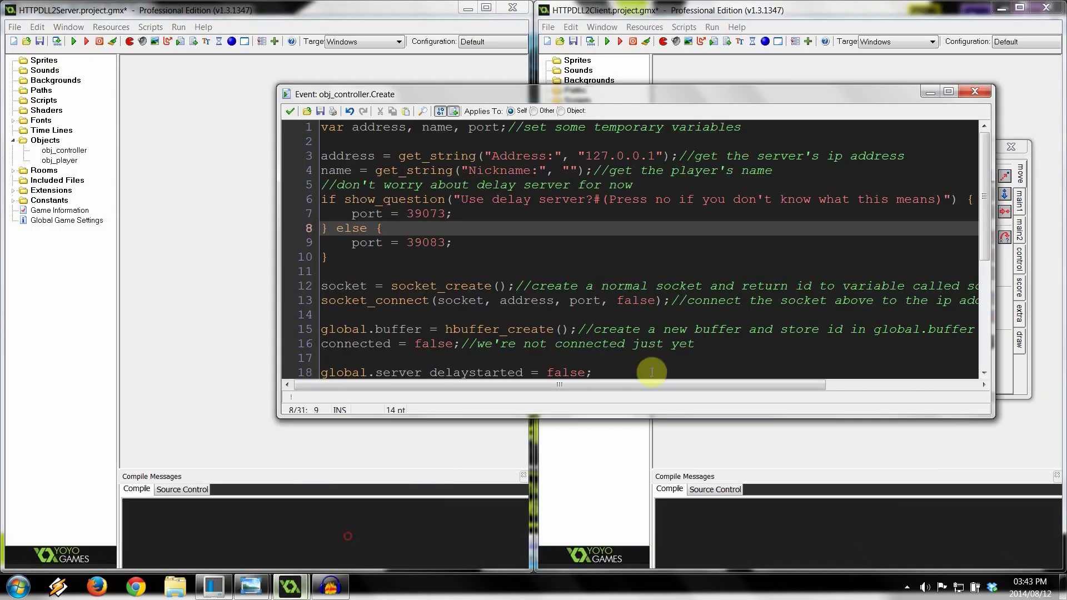
drag(634, 98, 518, 192)
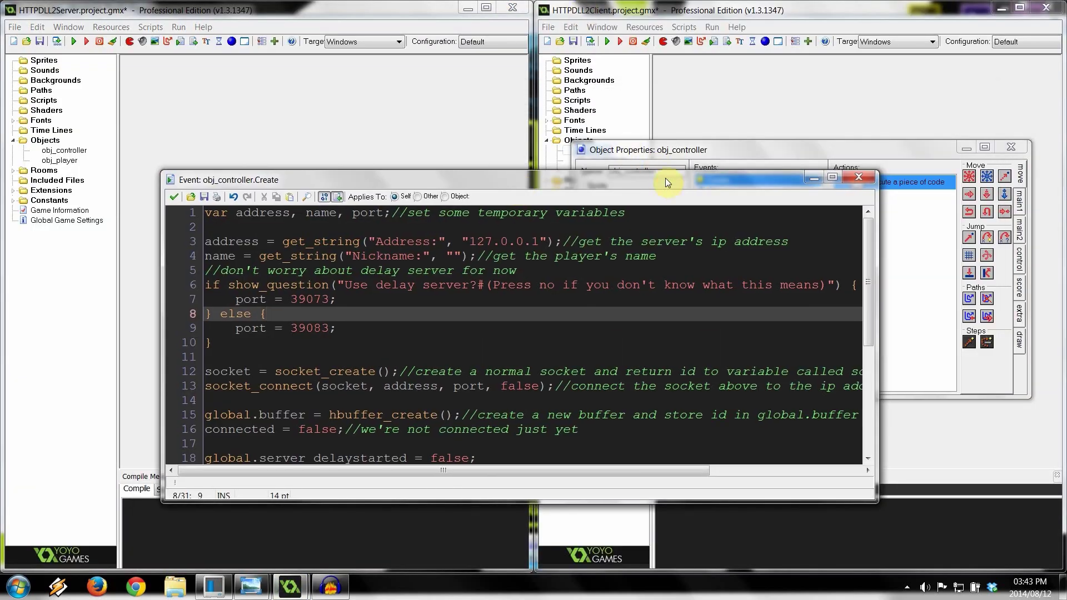
drag(665, 180, 674, 128)
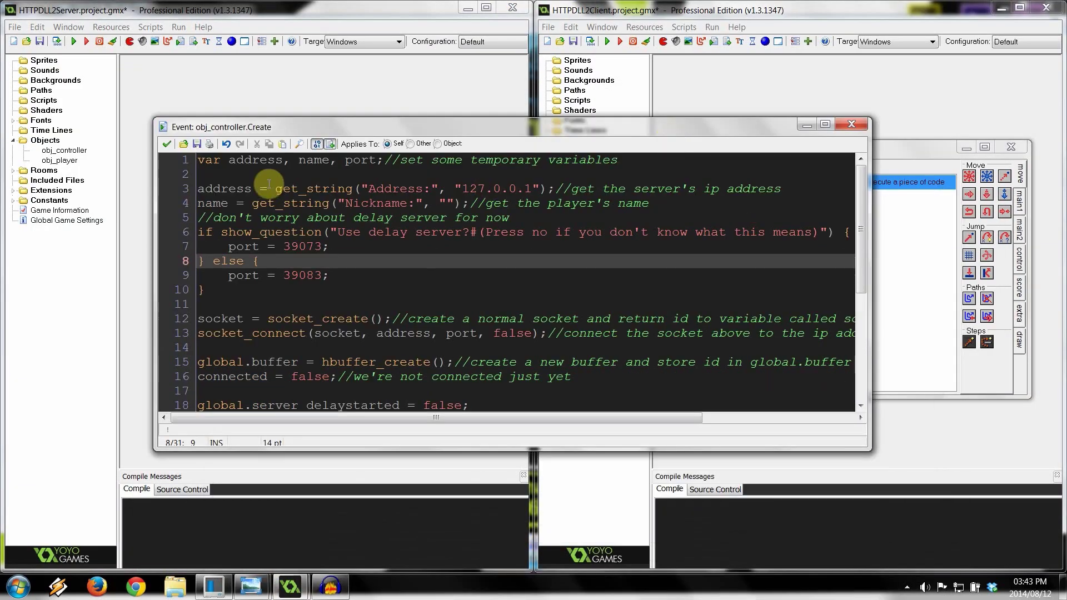
Highlight the server address prompt and the 39073/39083 delay-server port block, then return to the diagram.
drag(361, 189, 533, 189)
click(555, 189)
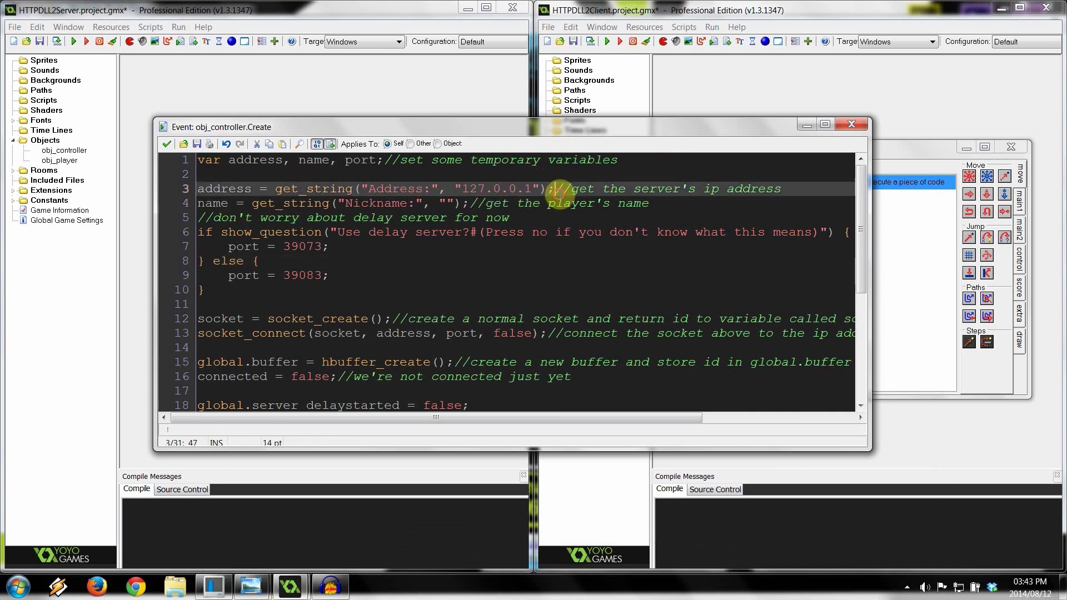
drag(815, 190, 559, 189)
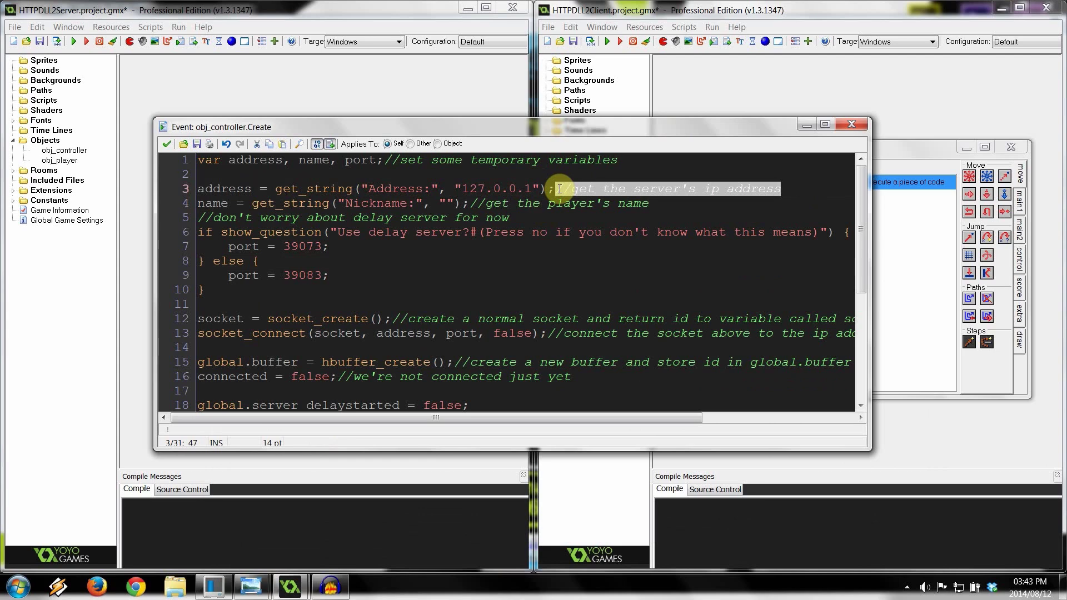
drag(200, 231, 270, 294)
mouse_move(251, 586)
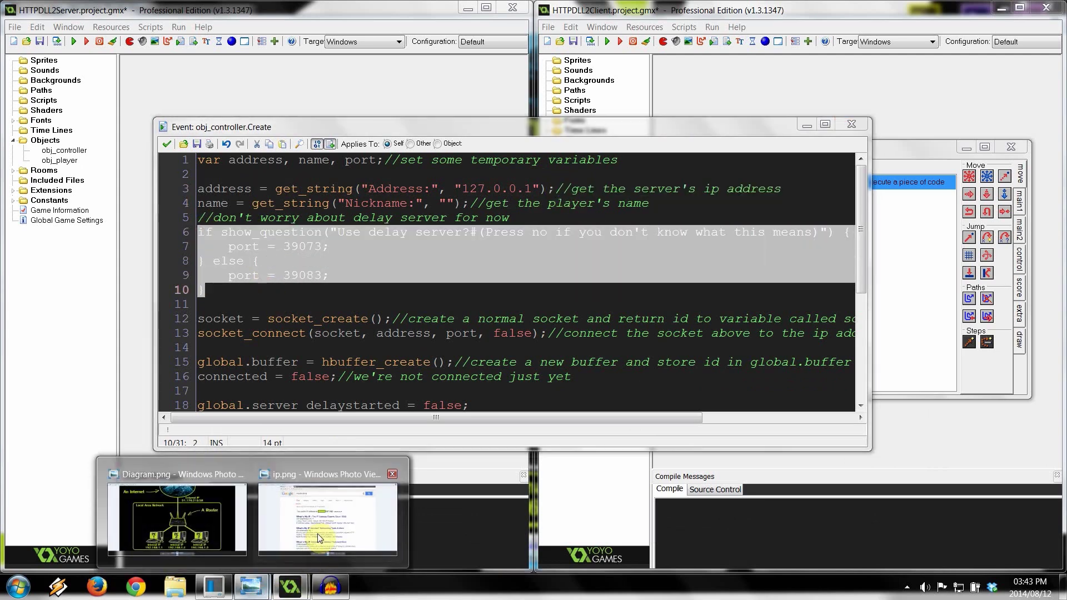
click(239, 519)
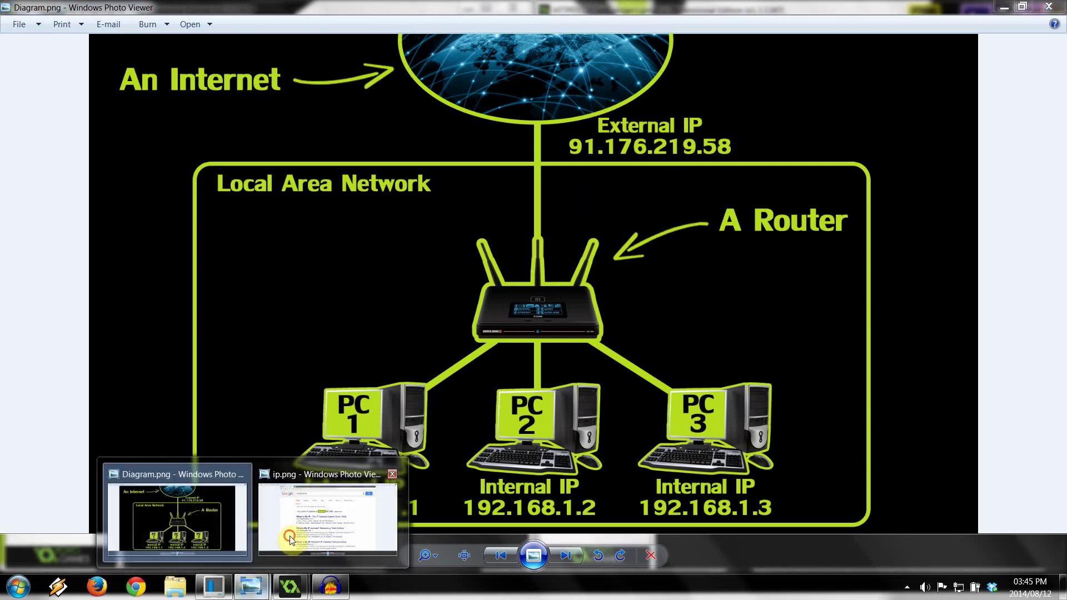
Close the what's-my-ip screenshot in Photo Viewer so only Diagram.png remains.
key(Right)
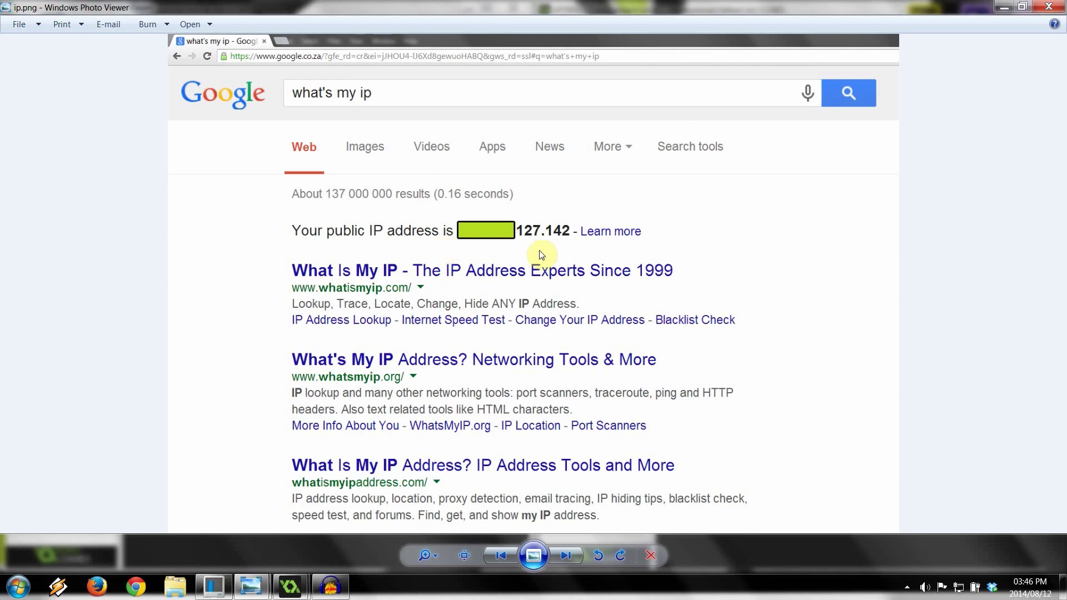
click(1048, 6)
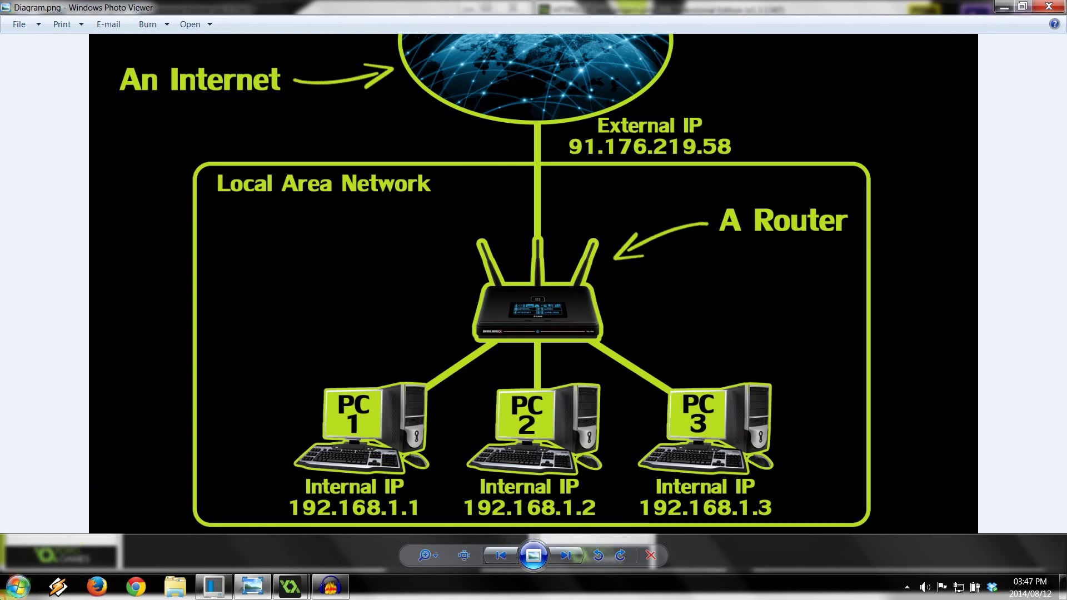
click(18, 586)
Run ipconfig in Command Prompt to read IPv4 192.168.1.3 and gateway 192.168.1.1, then close it.
text(cmd)
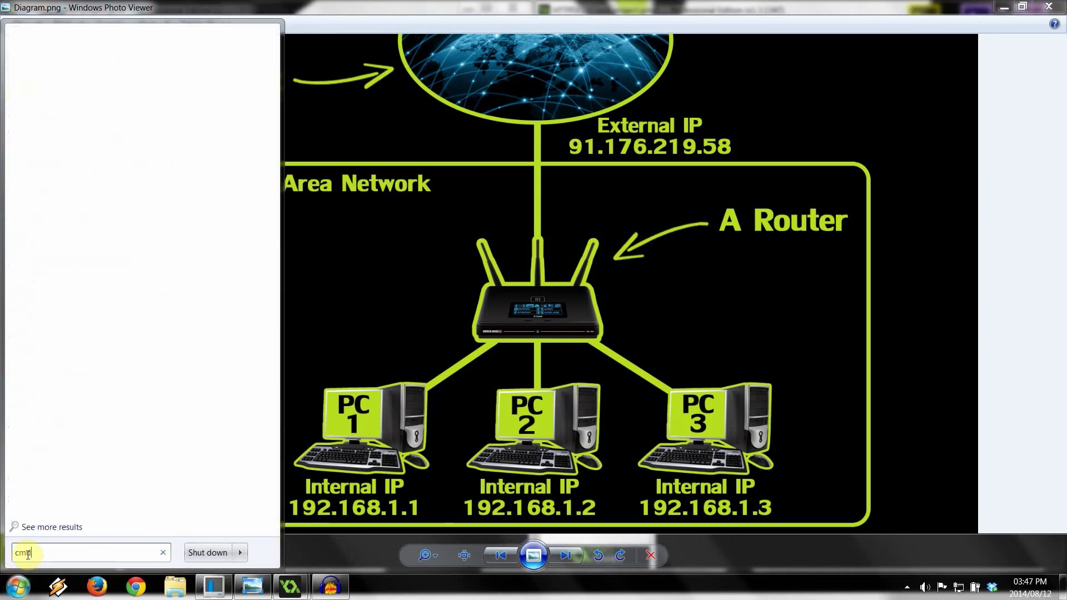
key(Return)
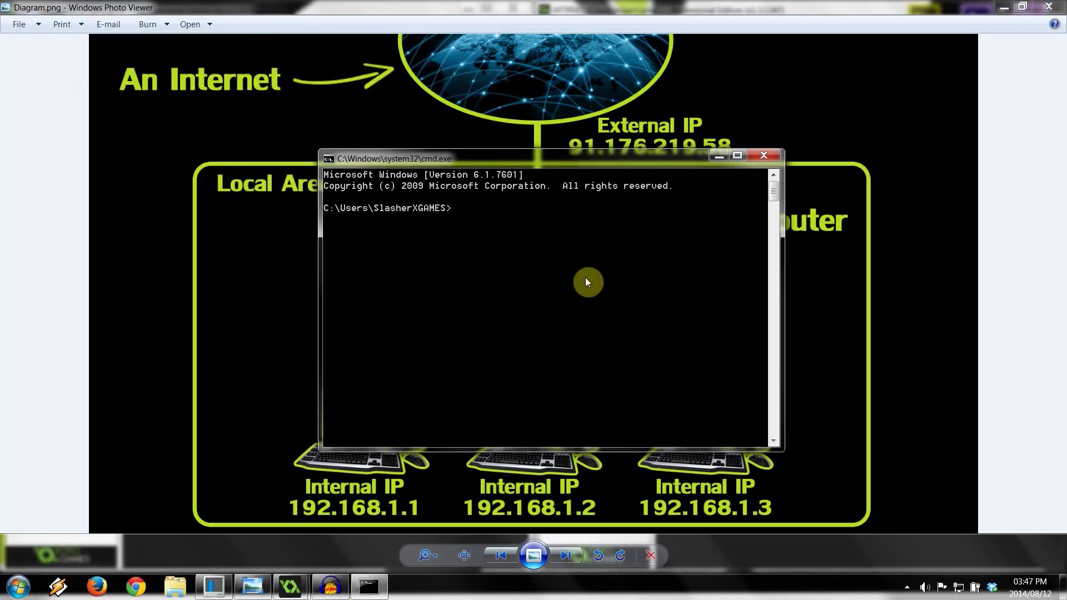
text(ipconfig)
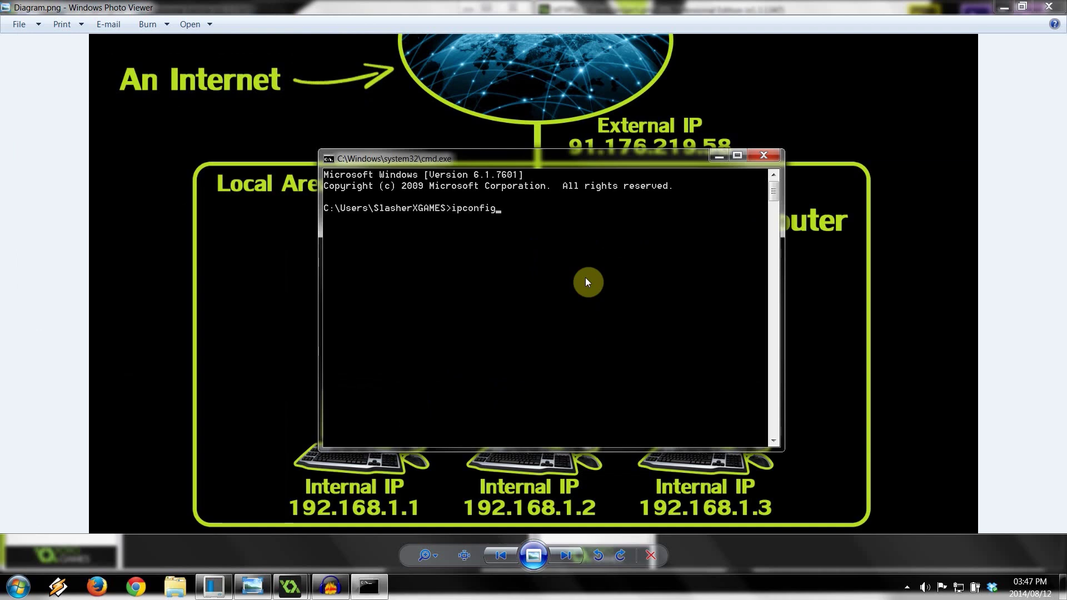
key(Return)
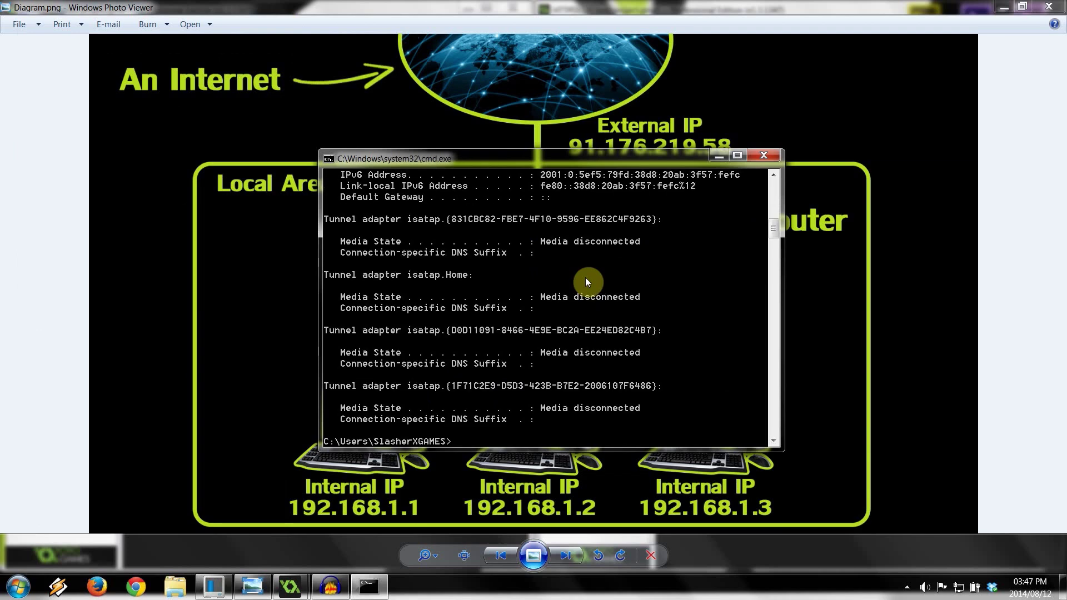
drag(770, 235, 771, 209)
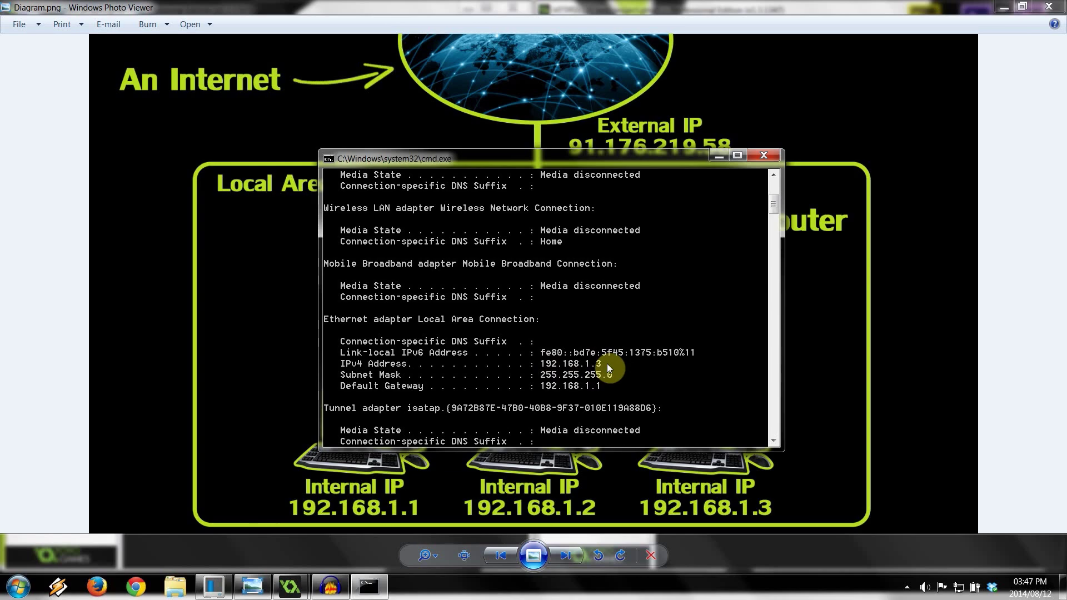
drag(592, 158, 359, 169)
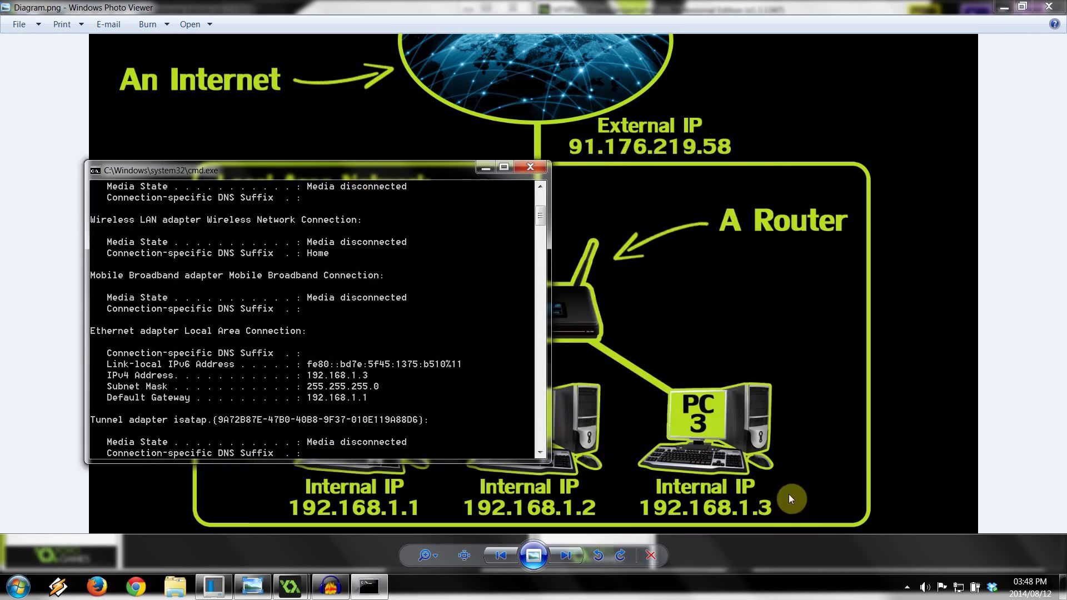
drag(444, 170, 619, 178)
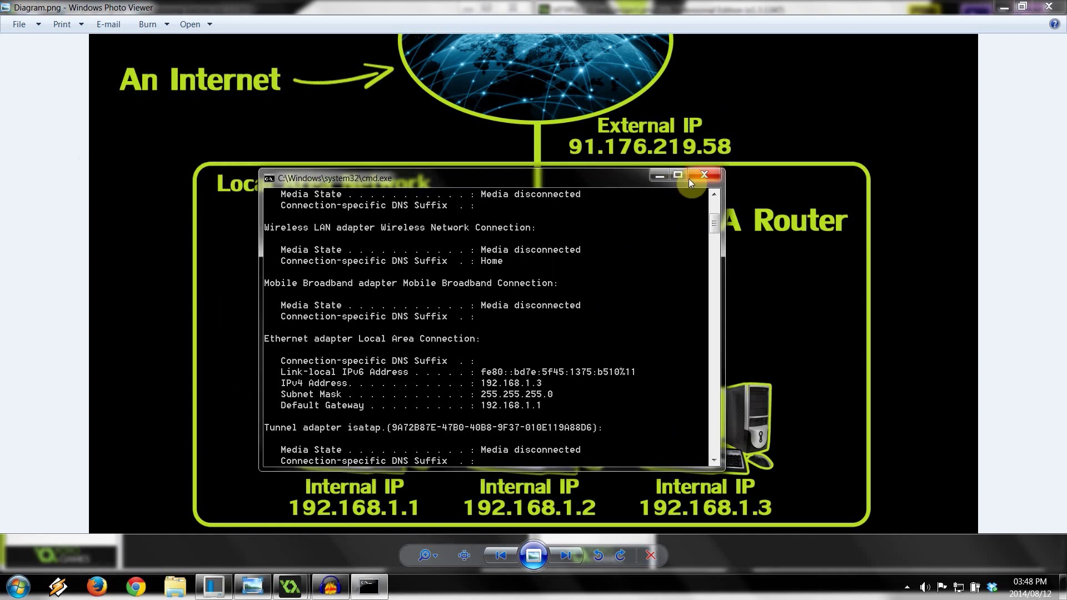
click(689, 180)
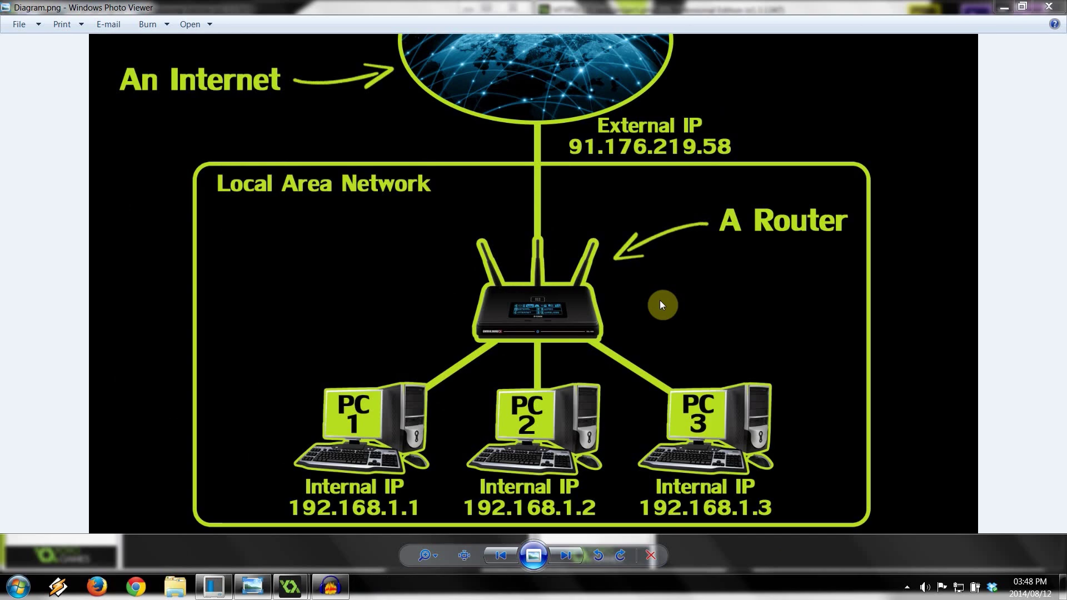
Highlight the get_string address prompt on line 3 of the client code.
mouse_move(305, 593)
click(386, 532)
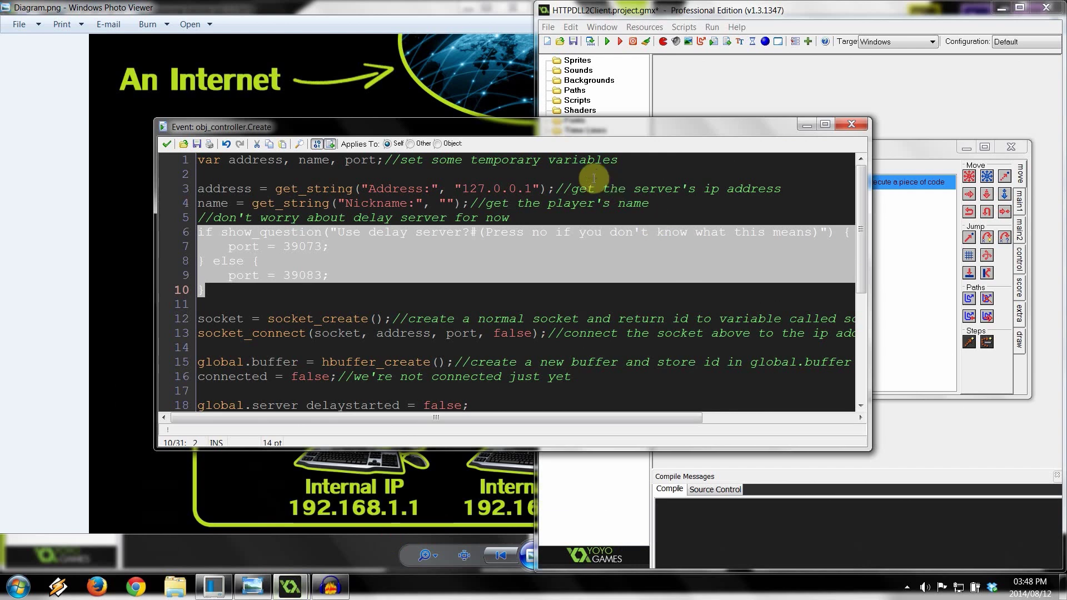
click(251, 188)
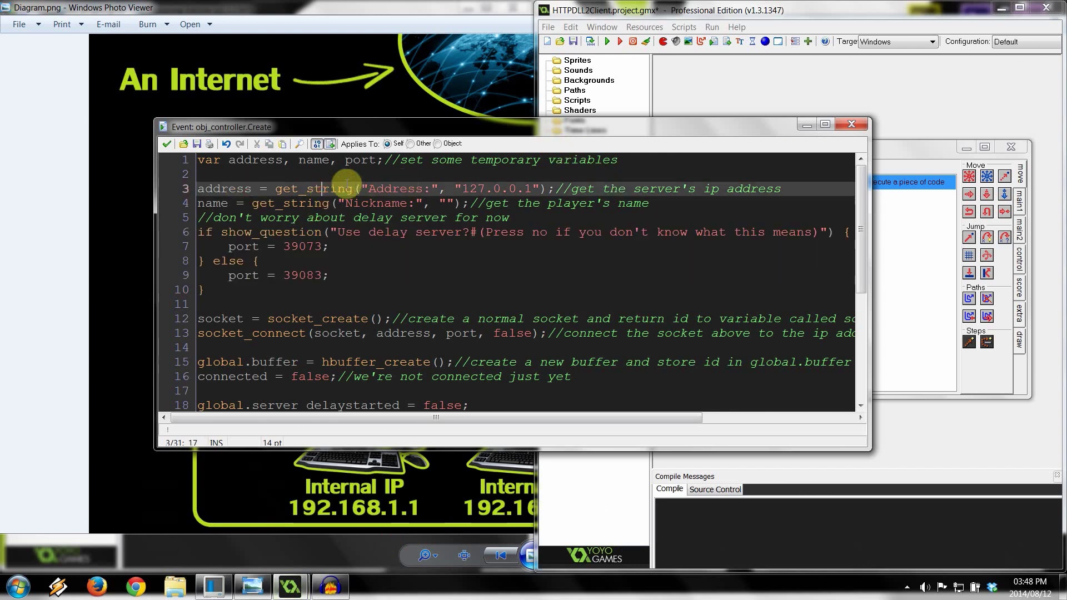
drag(330, 189, 557, 189)
click(547, 201)
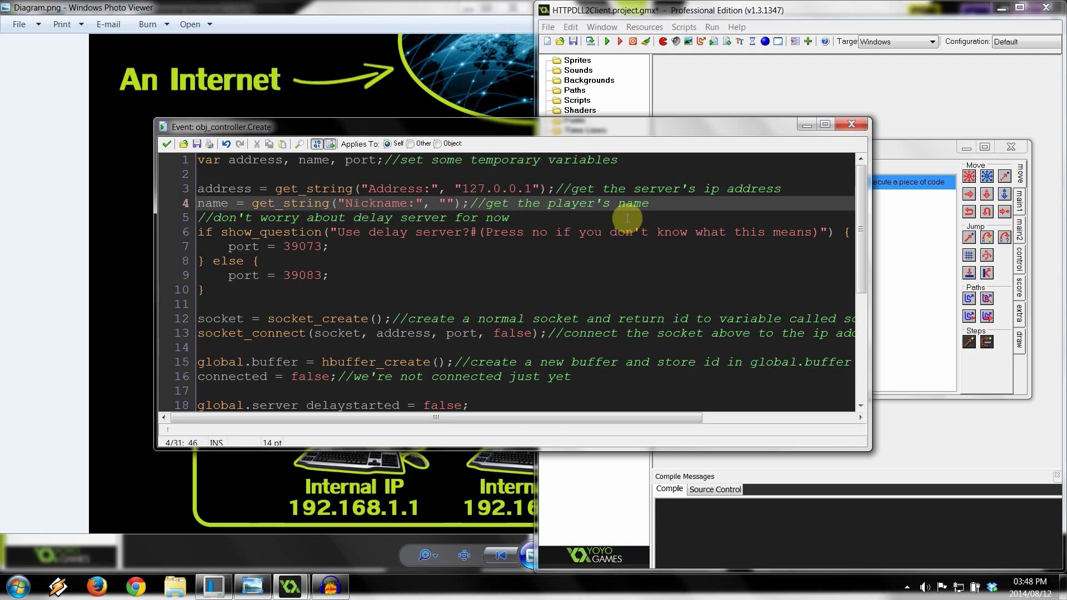
key(alt+Tab)
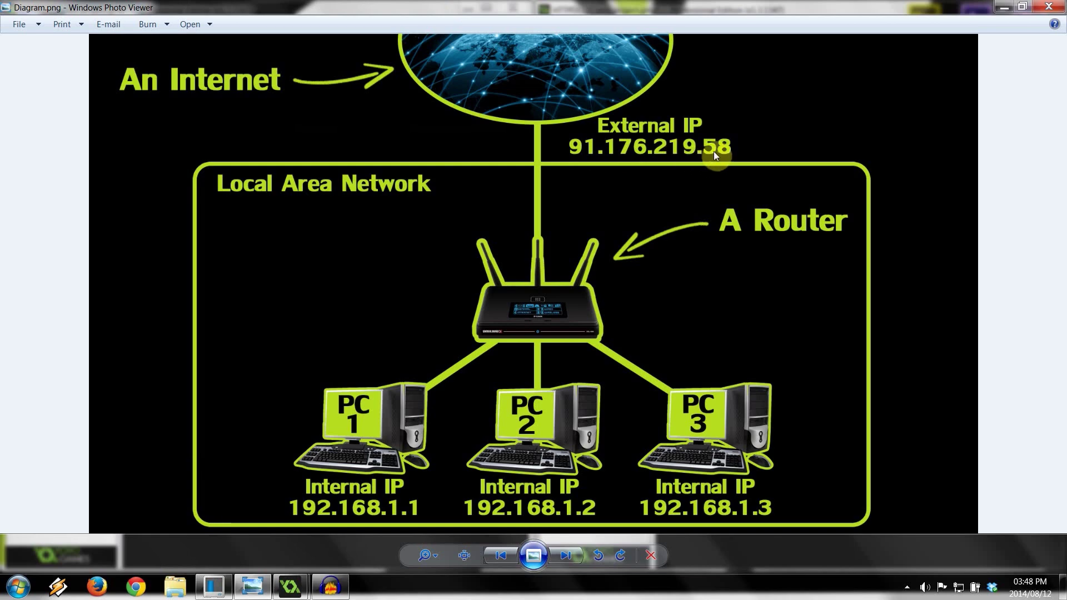
Point out the prompt's default address 127.0.0.1, then bring the network diagram back.
click(361, 495)
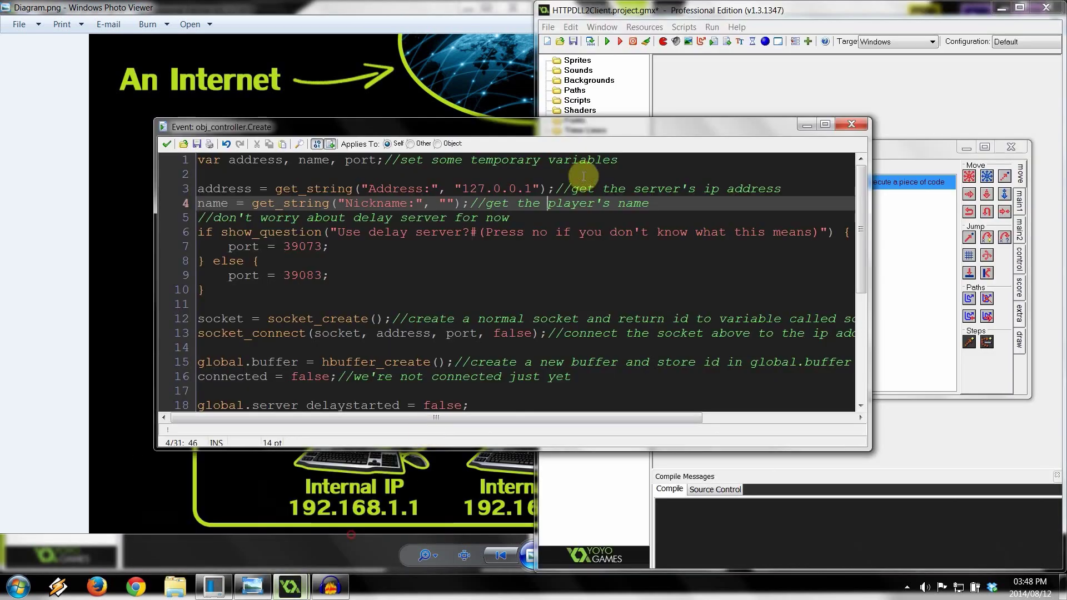
drag(531, 189, 461, 190)
click(462, 190)
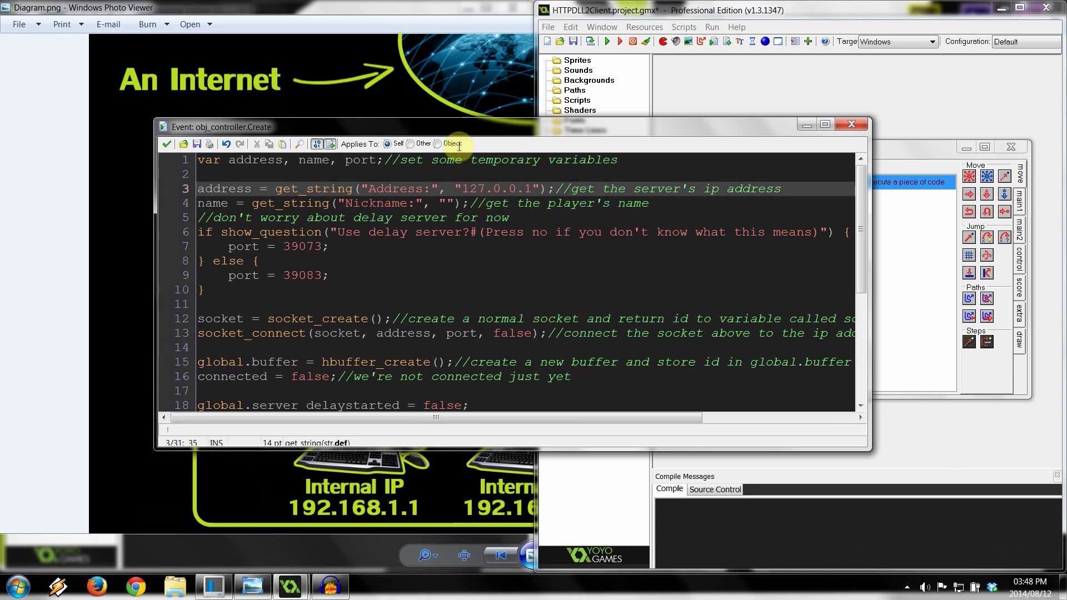
click(426, 65)
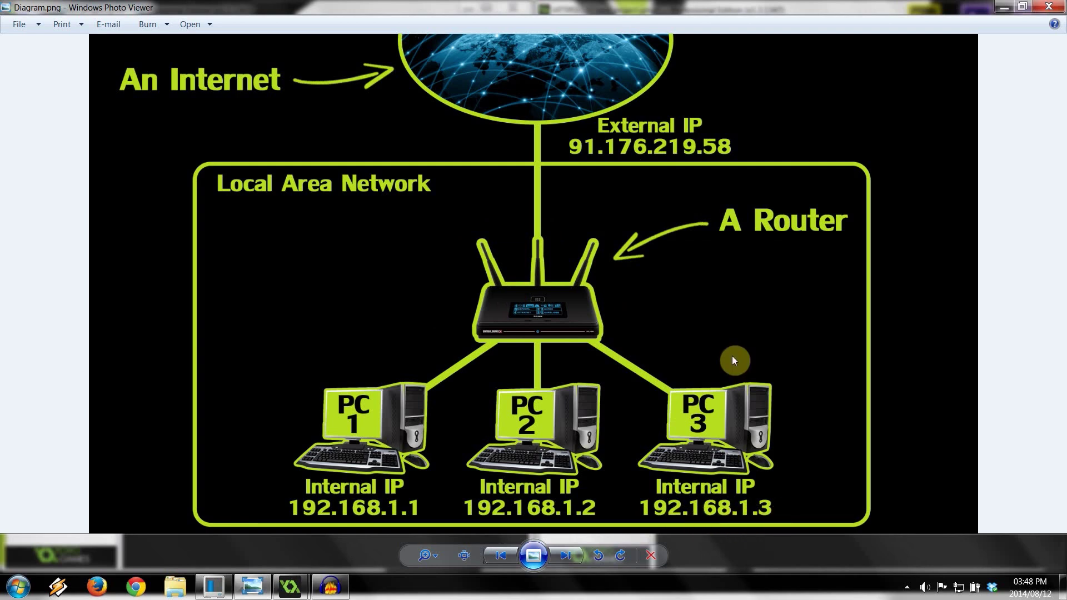
key(super+2)
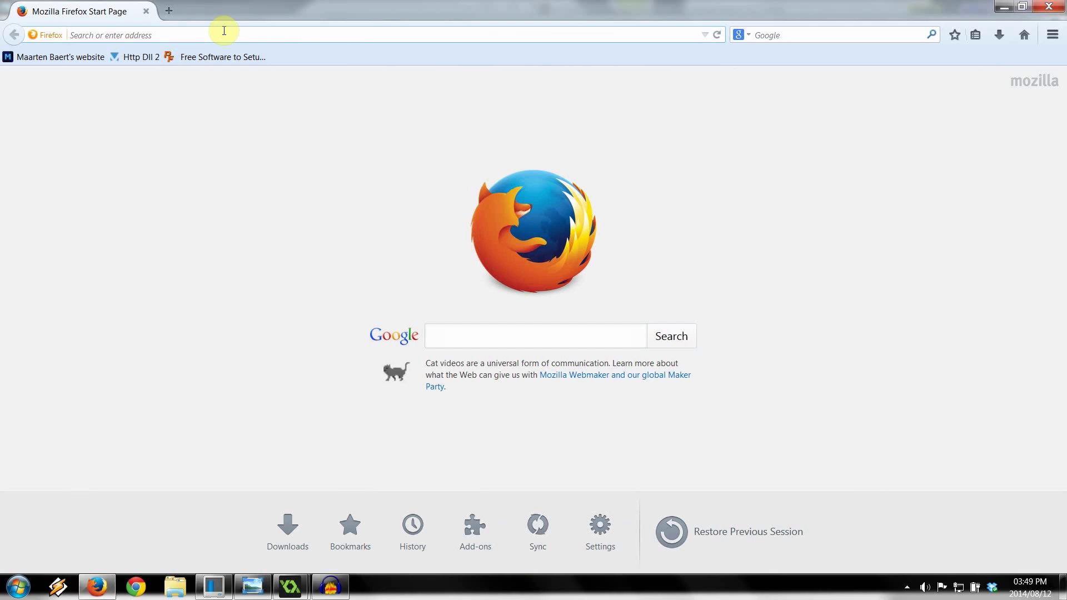
Log in to the router admin at 192.168.1.1 and note its LAN IPv4 address on Device Info.
text(192)
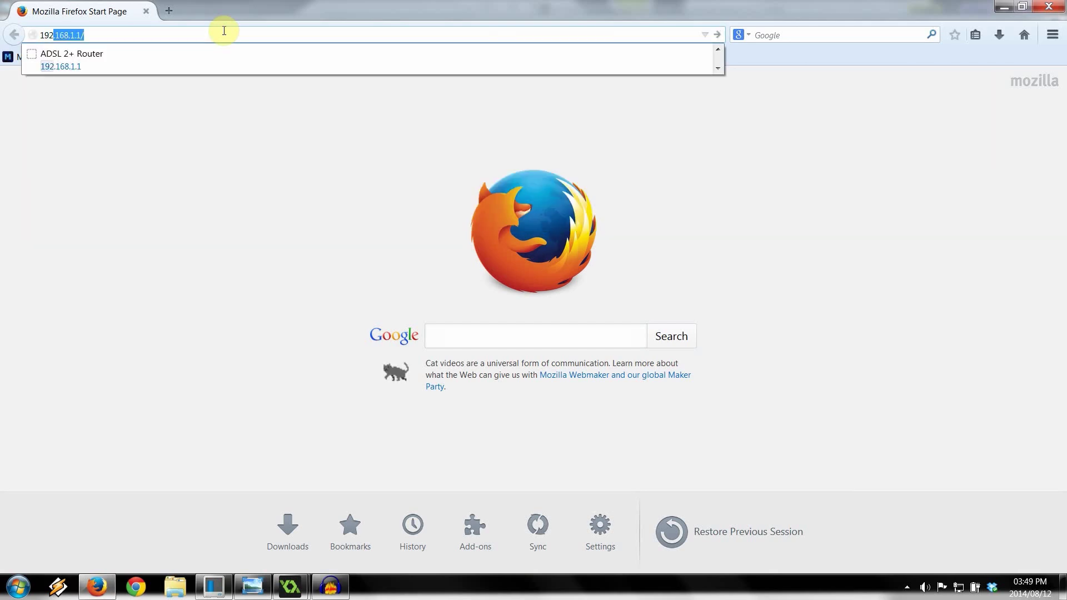
key(Return)
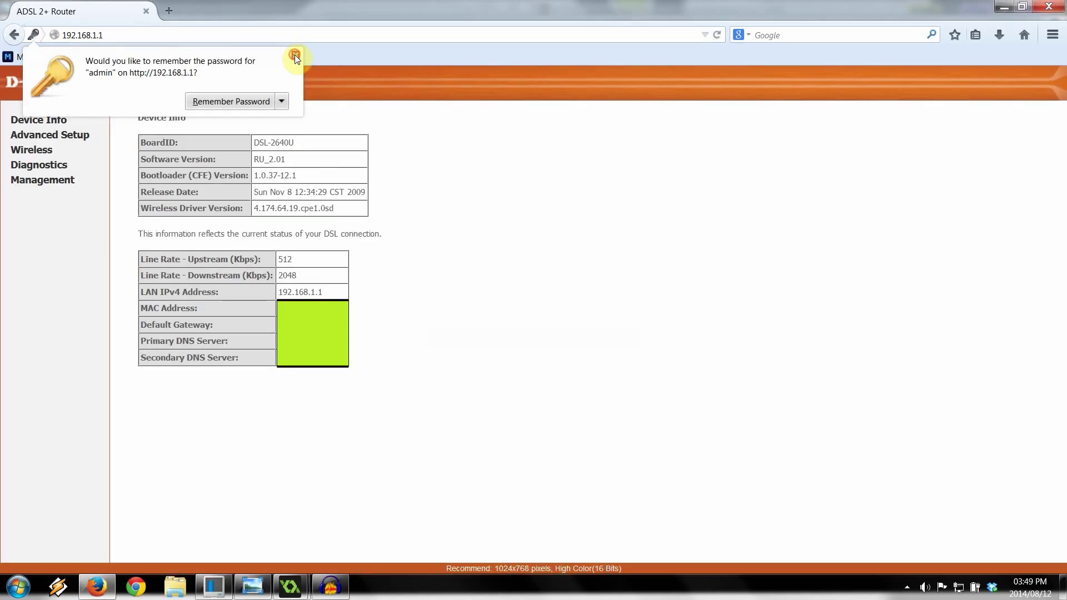
click(295, 56)
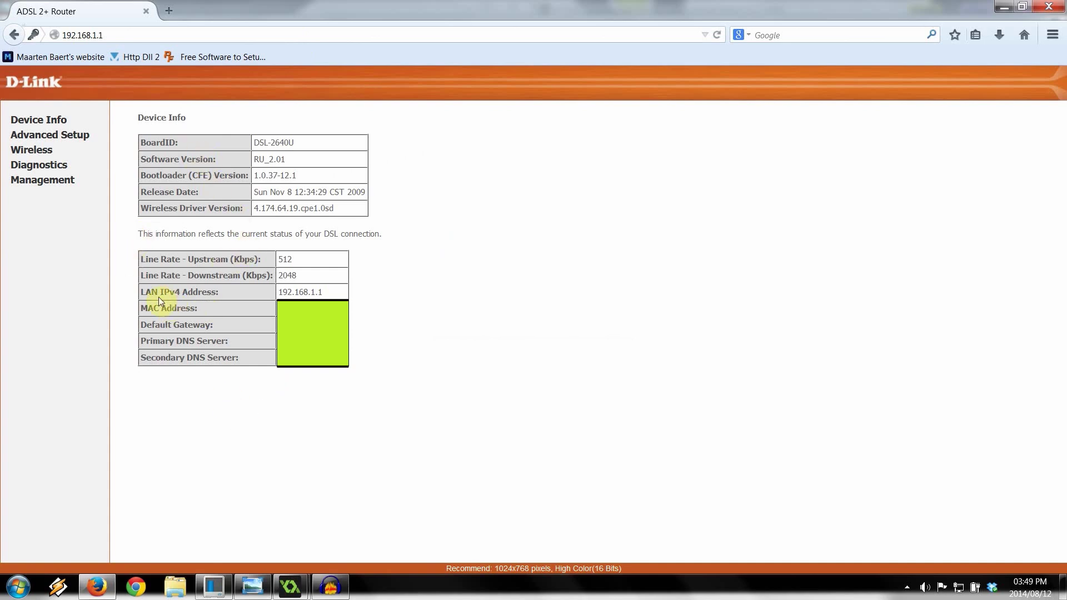
drag(142, 292, 319, 294)
click(318, 293)
click(85, 136)
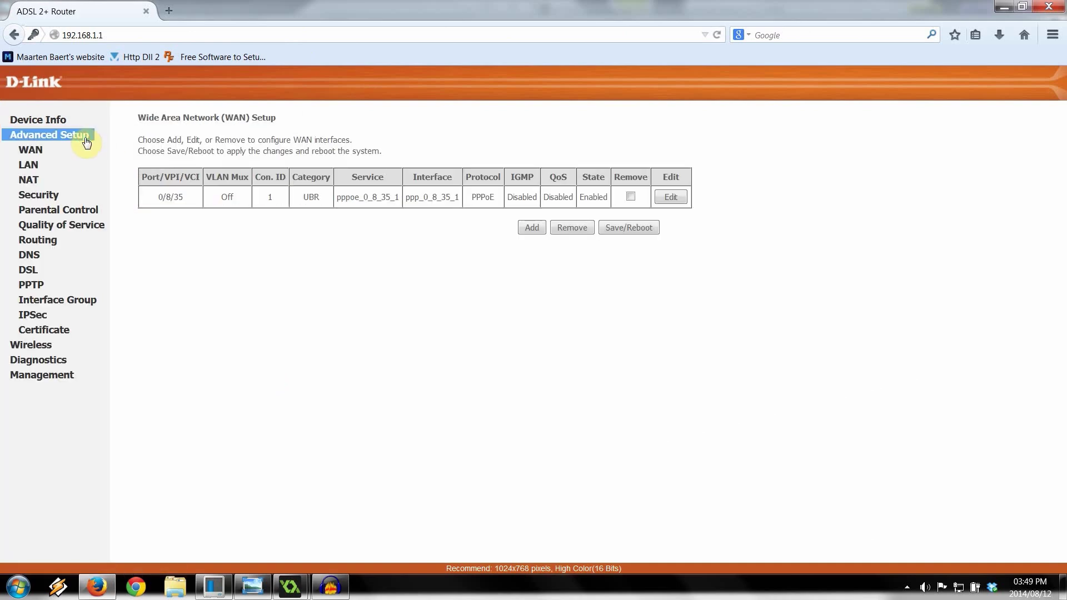
Open the NAT Virtual Servers page and review its WAN explanation and empty rule list.
click(37, 180)
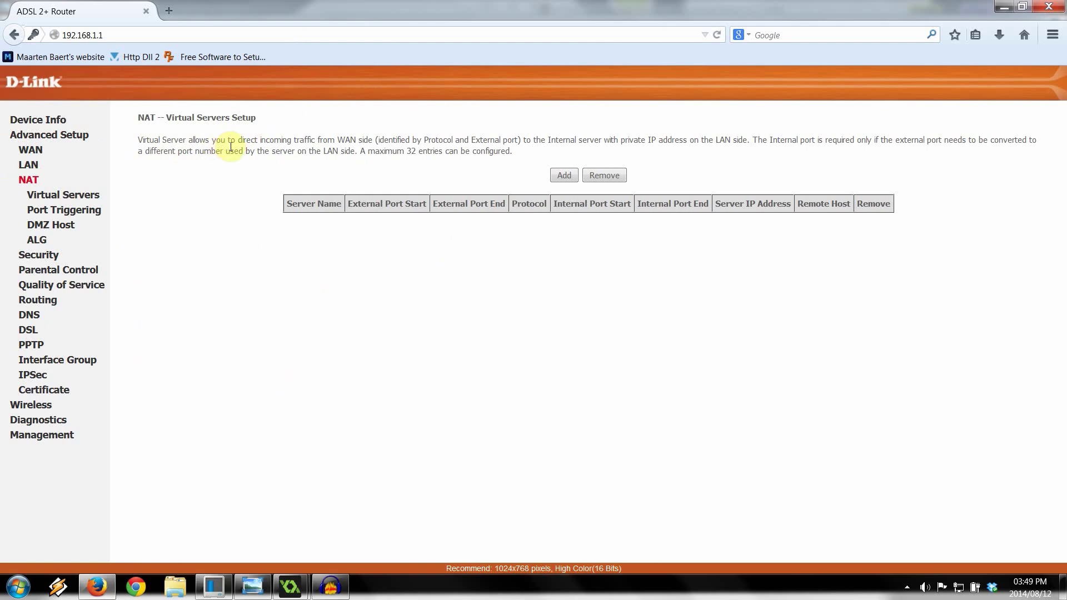
drag(337, 140, 363, 141)
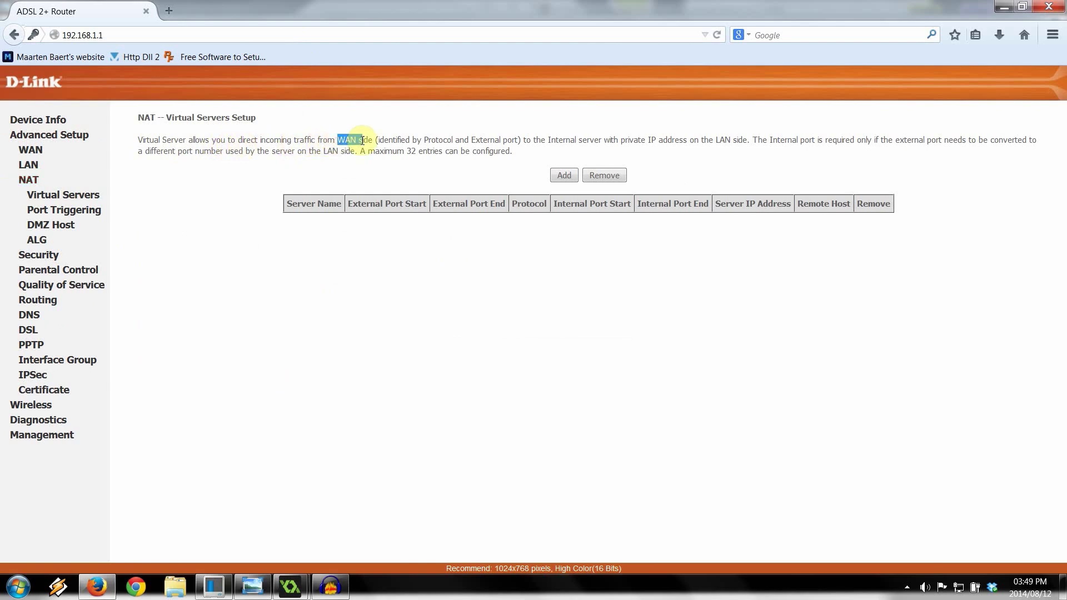
click(364, 140)
click(562, 176)
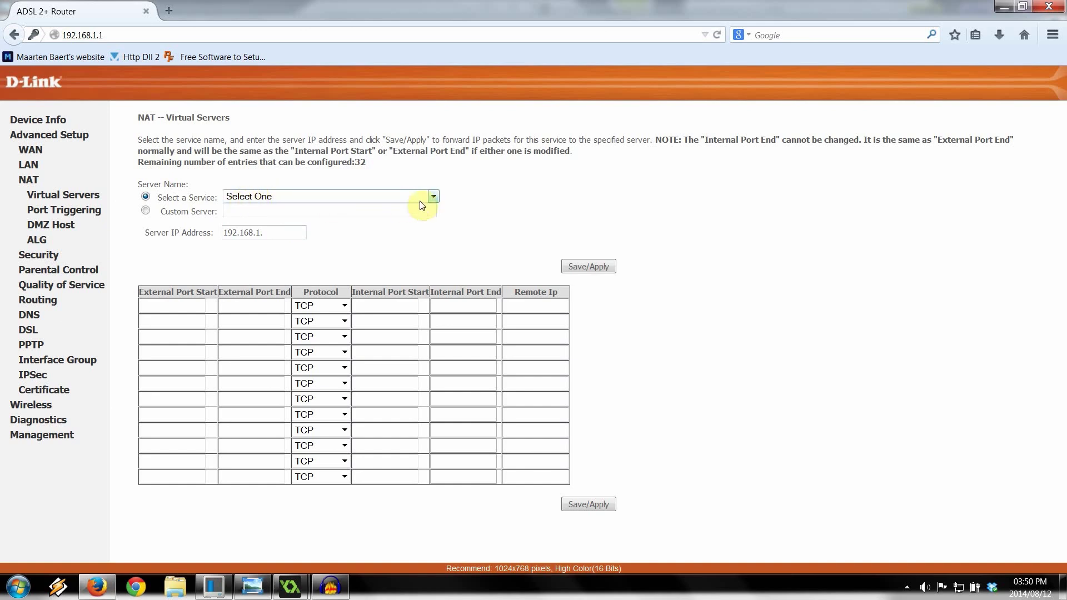
Browse the predefined services, try the Age of Empires II preset, then reset to Select One.
click(433, 196)
scroll(407, 258, down, 3)
scroll(416, 256, down, 2)
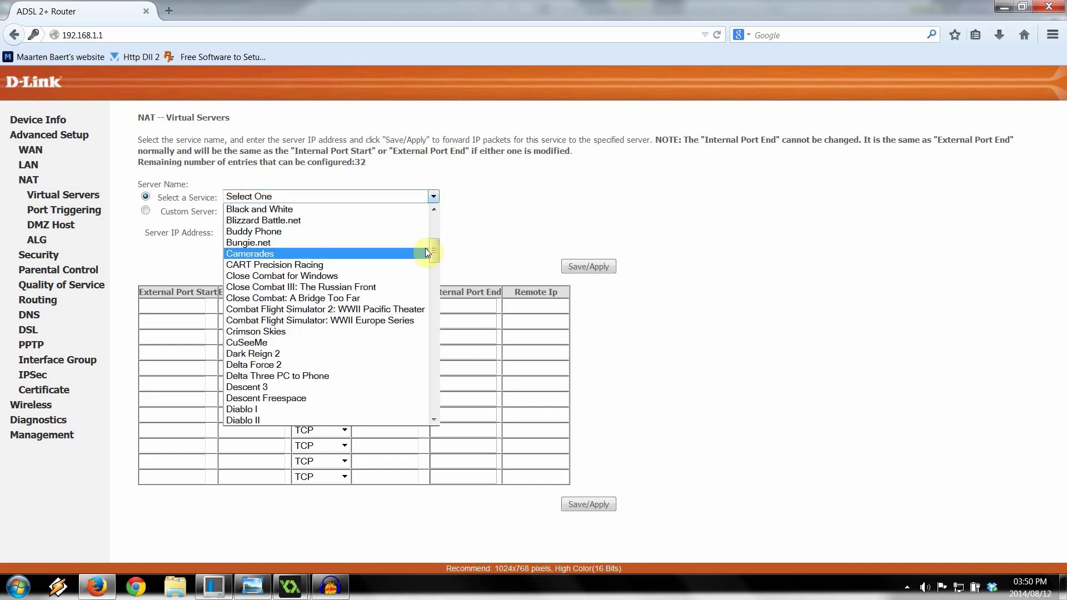
drag(432, 250, 423, 295)
scroll(339, 298, up, 15)
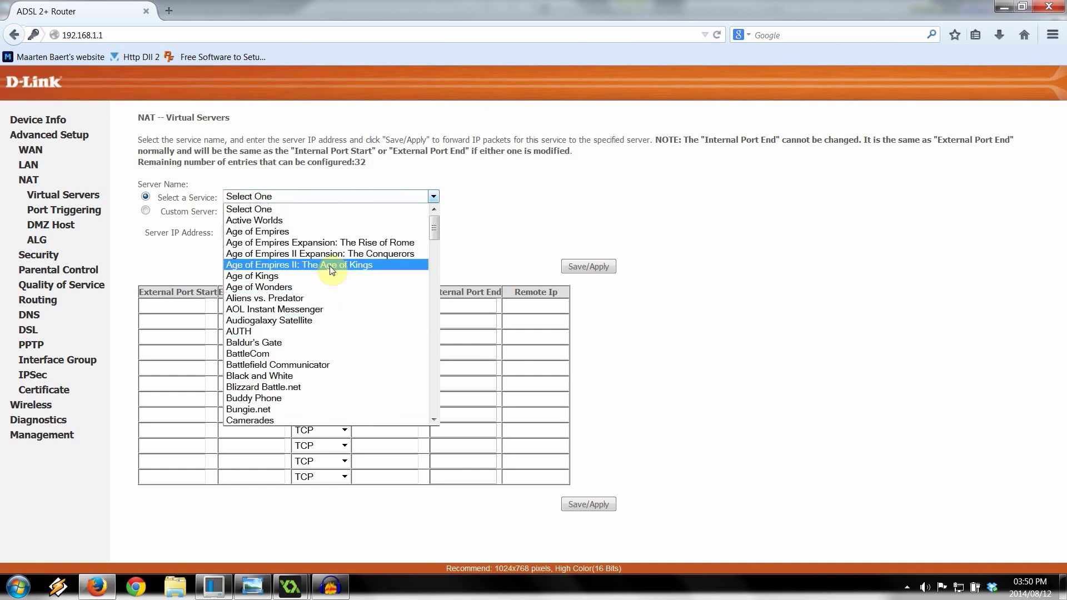
click(323, 255)
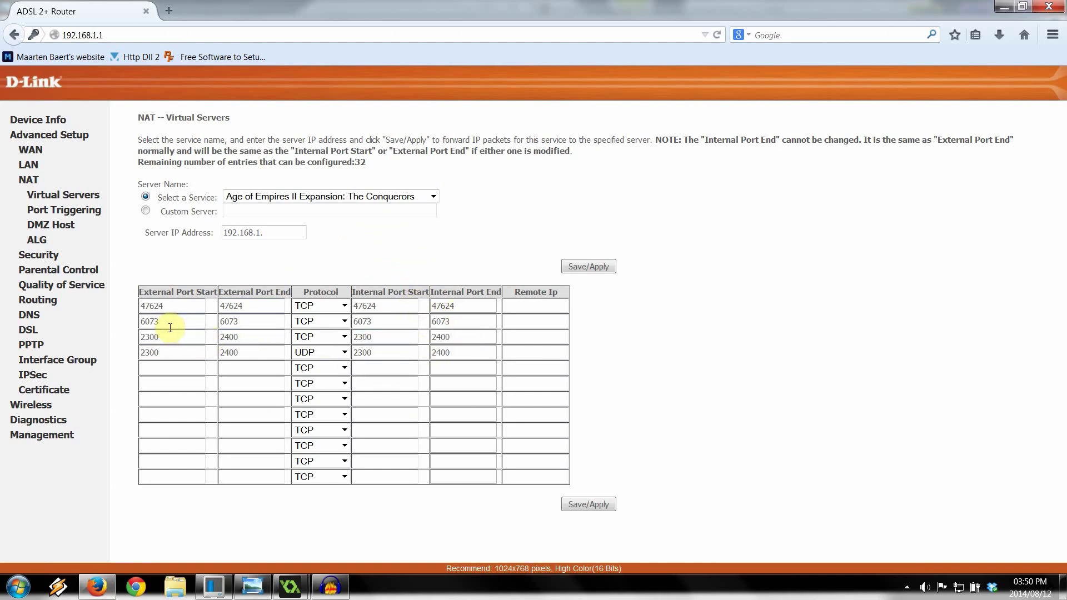
click(428, 197)
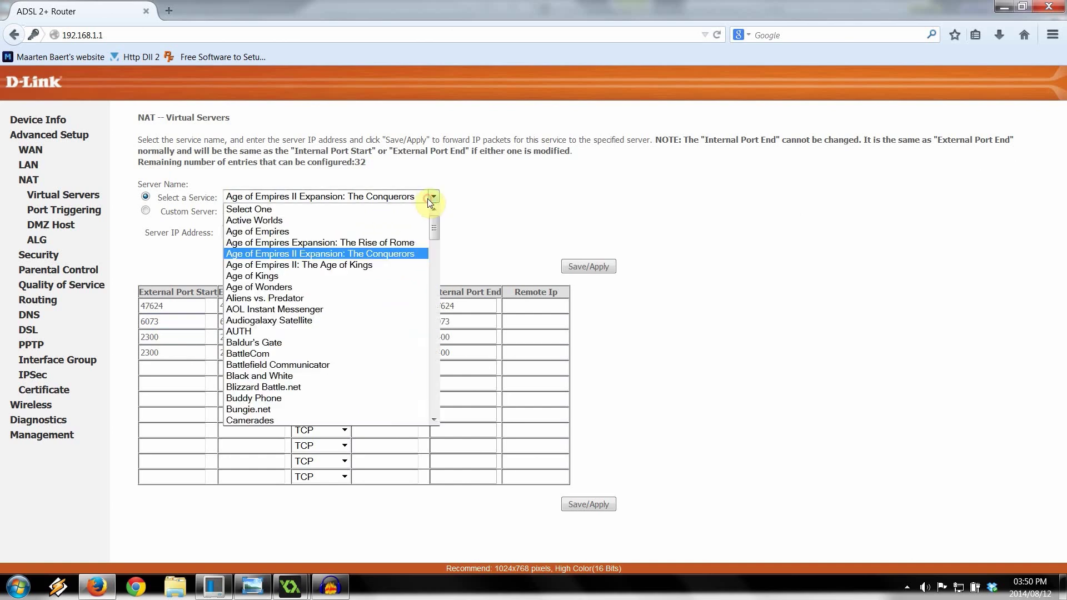
click(416, 210)
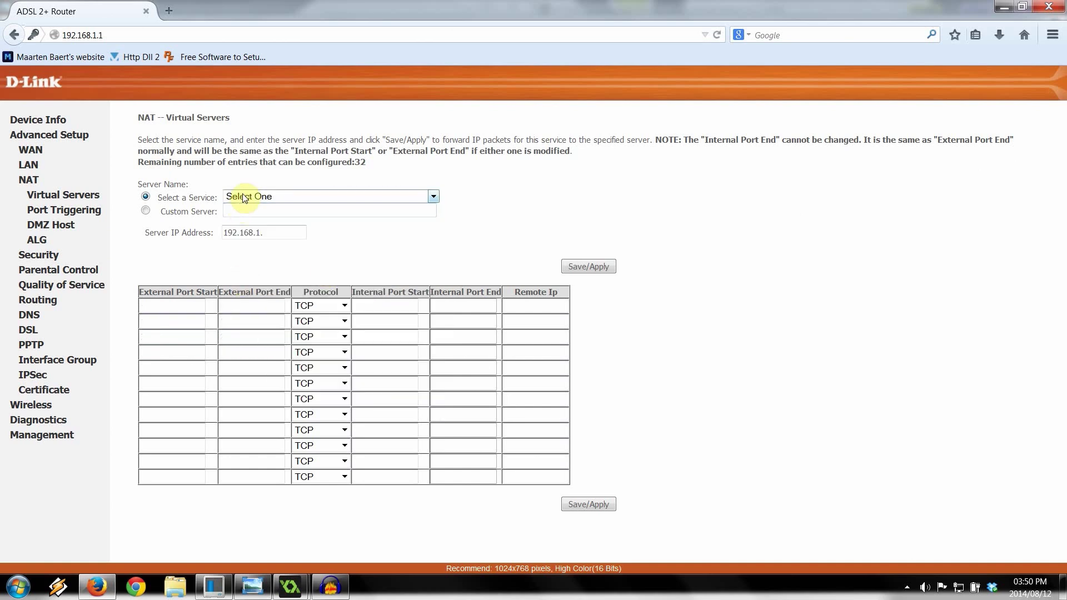
Choose Custom Server and name it 'My Game', checking the diagram for the PC's IP.
click(146, 212)
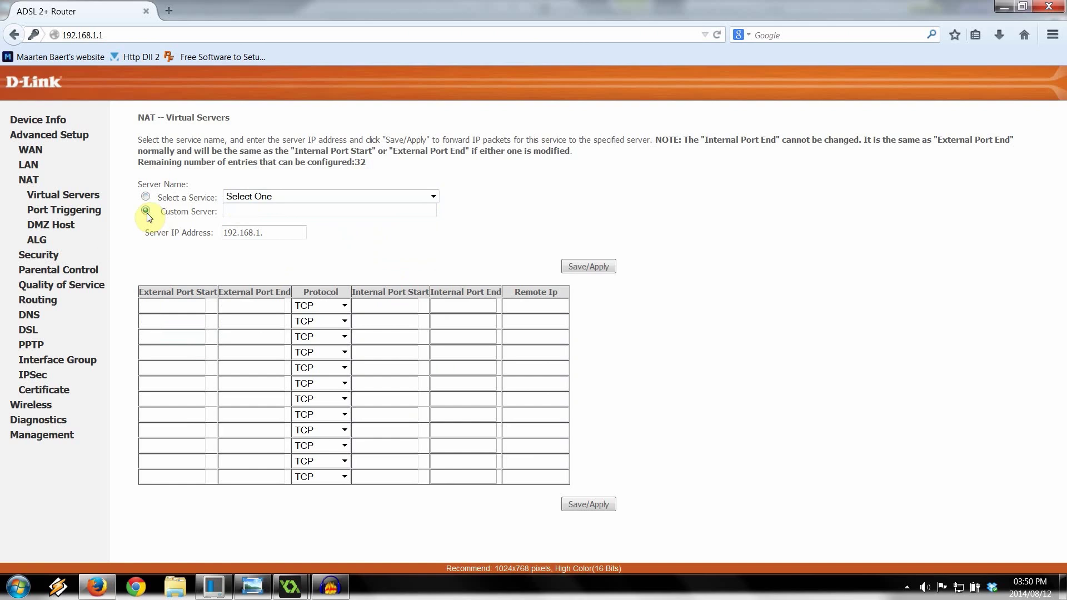
click(235, 214)
text(My)
text( Gae)
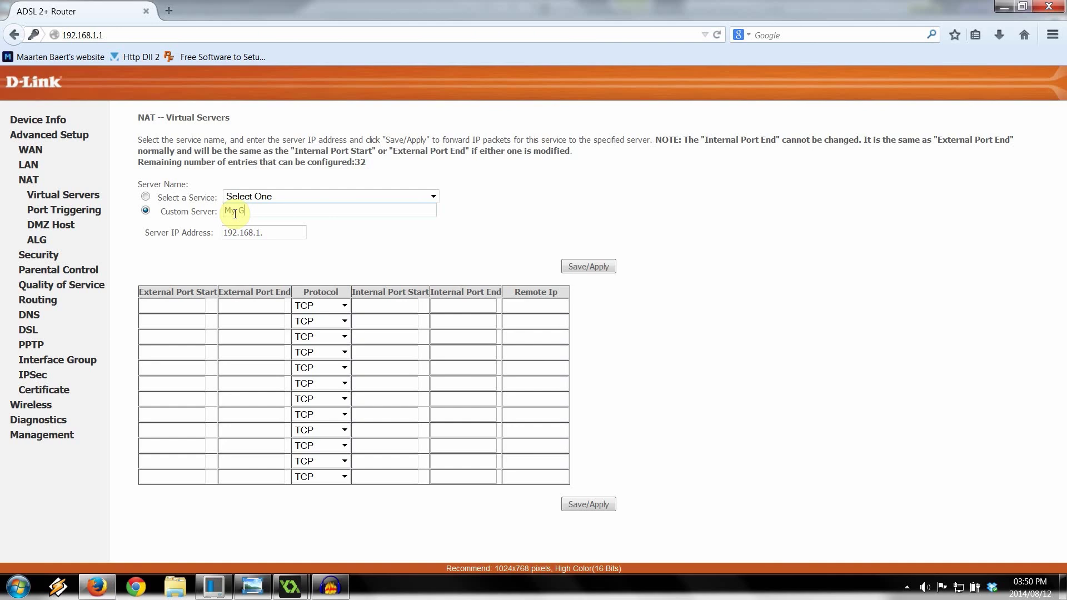
text(me)
key(BackSpace)
key(BackSpace)
key(BackSpace)
text(me)
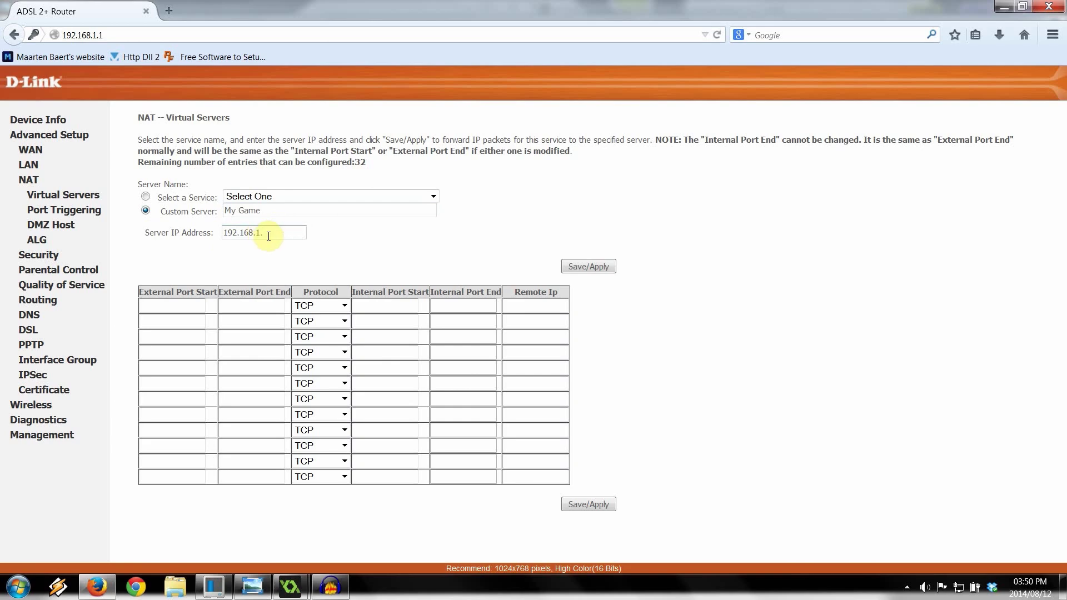
click(252, 581)
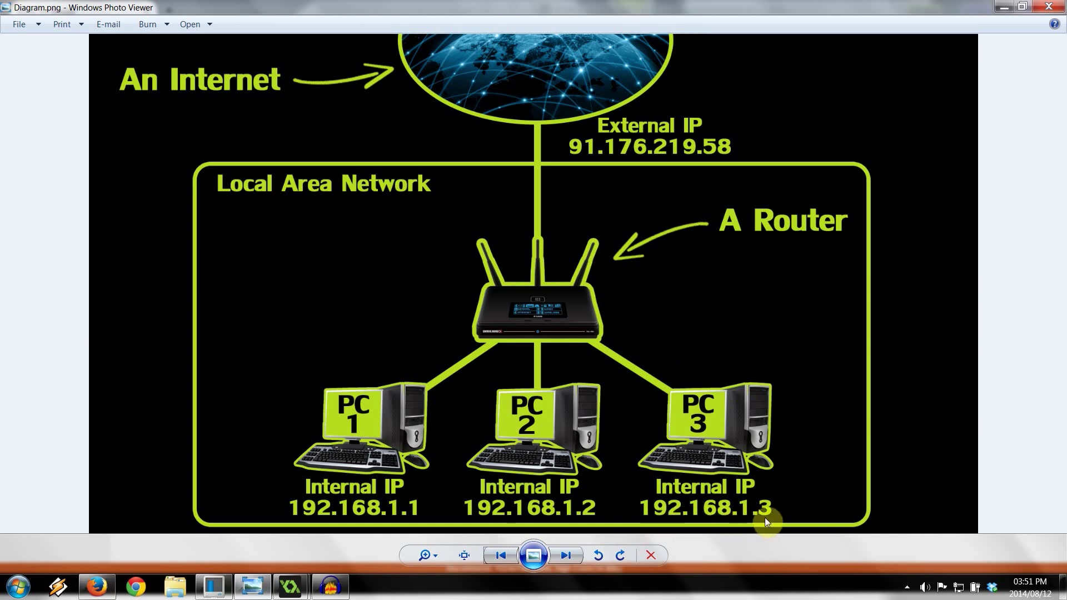
key(alt+Tab)
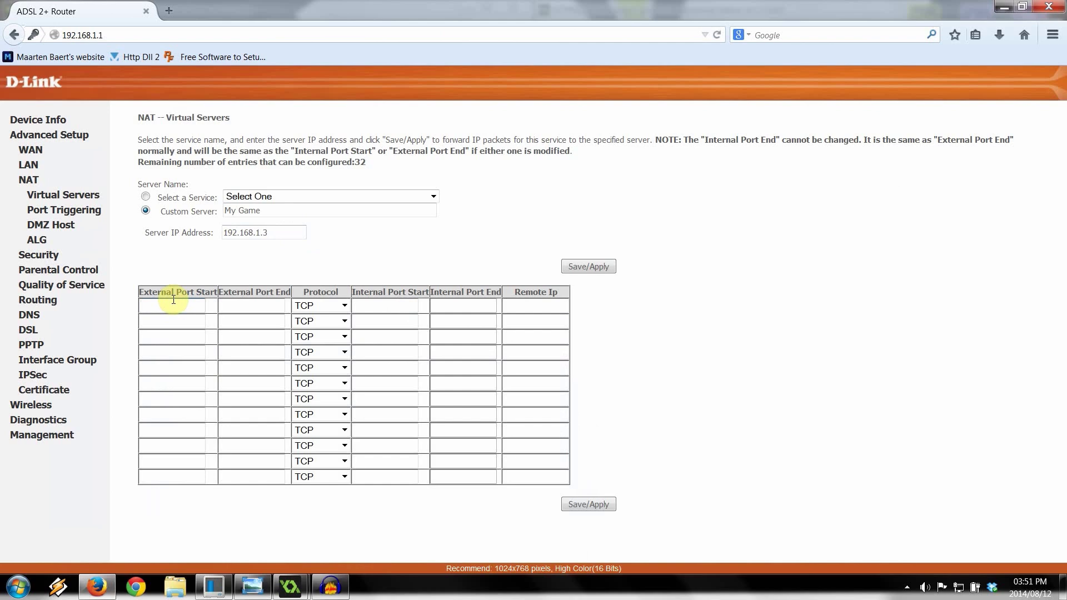
Enter 50000 for the external and internal port fields and set the protocol to TCP/UDP.
text(50000)
click(238, 306)
text(50000)
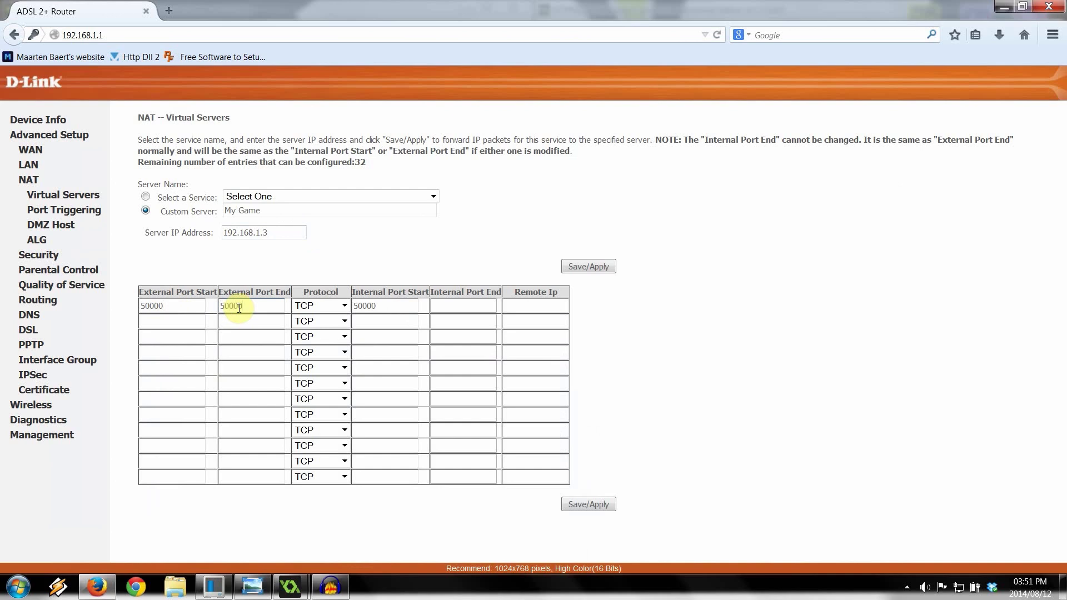
click(160, 305)
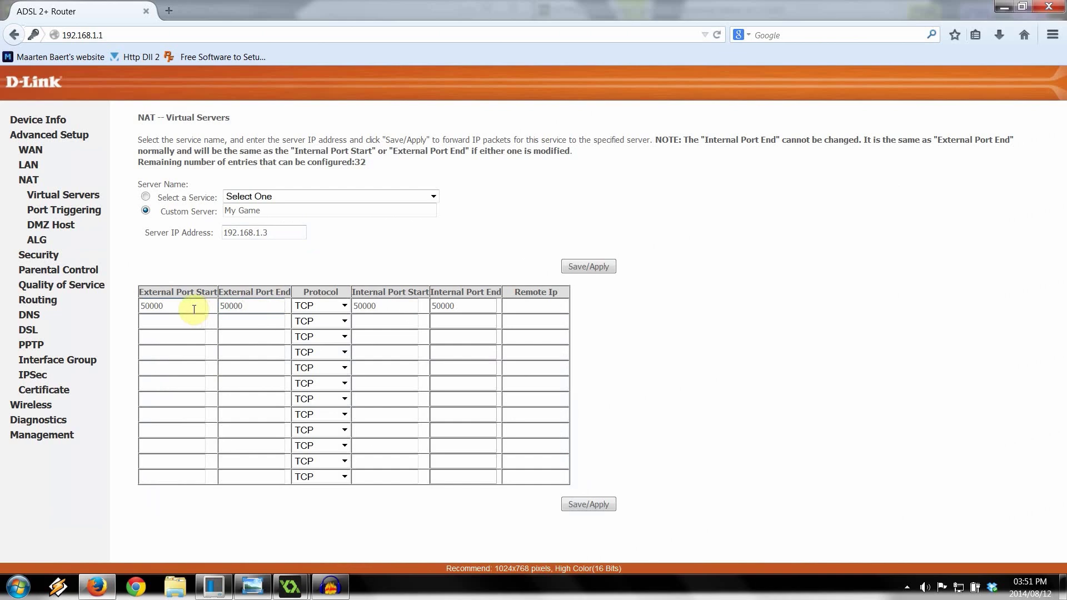
double_click(250, 305)
click(319, 304)
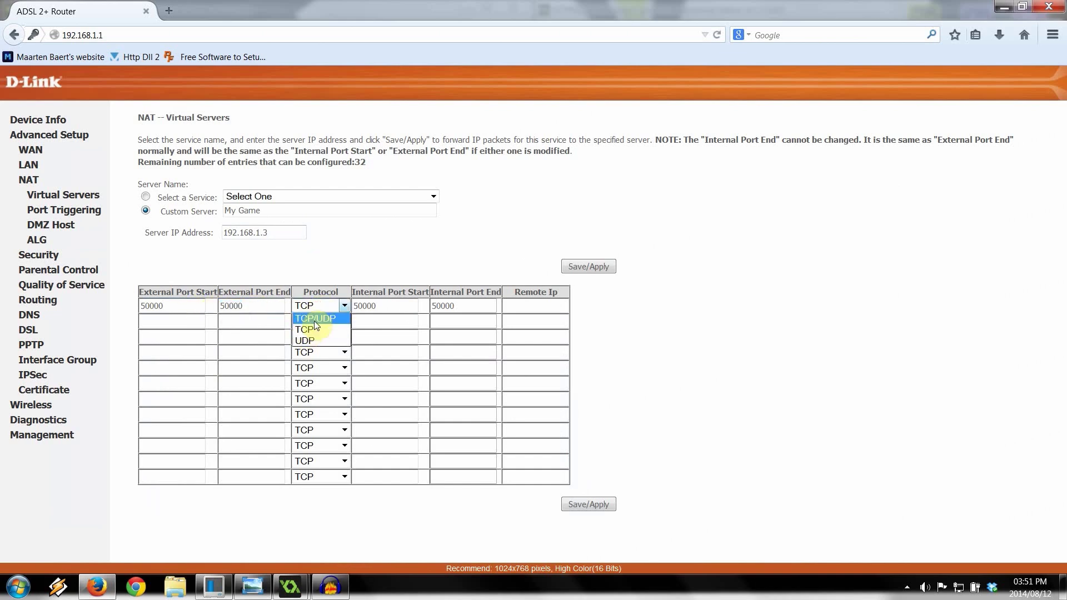
click(314, 319)
click(376, 305)
click(456, 307)
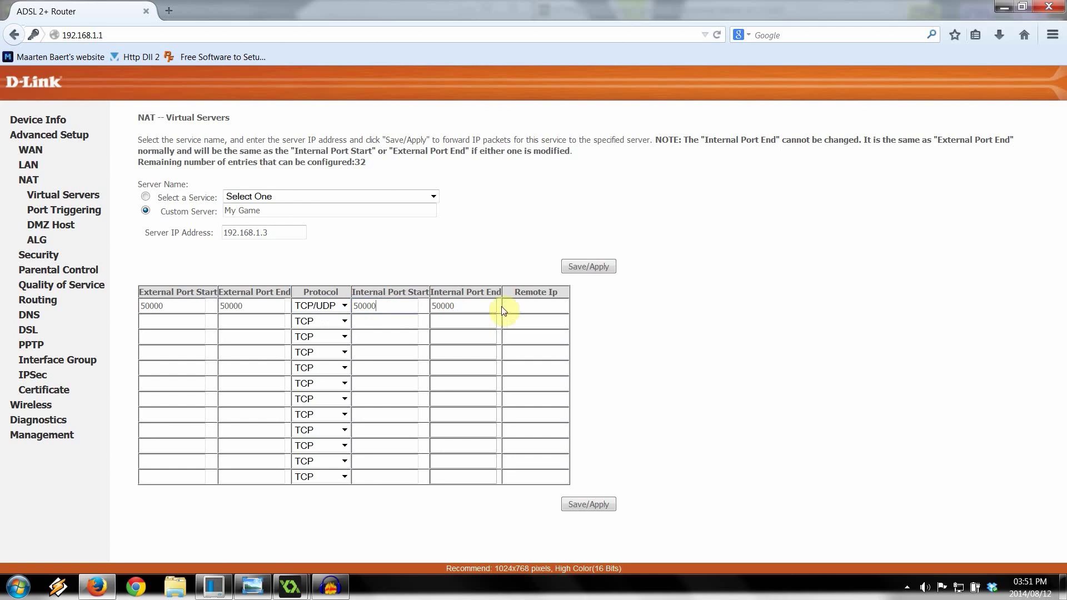
Save/Apply the My Game rule and verify its name and port 50000 in the list.
click(577, 504)
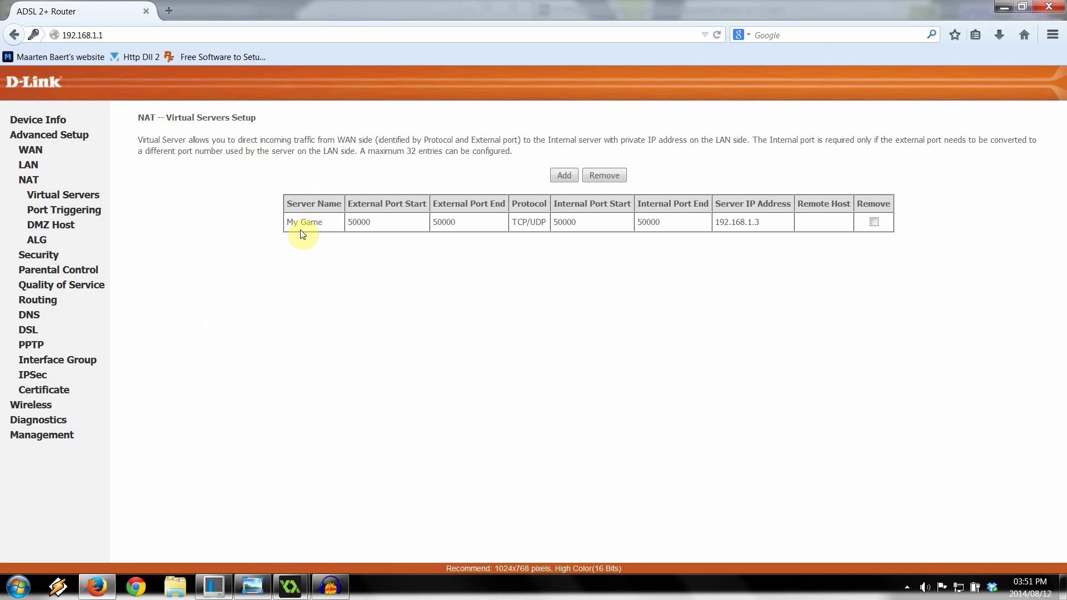
drag(285, 222, 321, 222)
click(321, 223)
click(346, 223)
drag(355, 222, 371, 223)
click(443, 236)
Check the rule's TCP/UDP protocol and 192.168.1.3 server address against the network diagram.
drag(511, 222, 542, 223)
click(602, 226)
drag(761, 227, 714, 222)
click(721, 222)
click(253, 586)
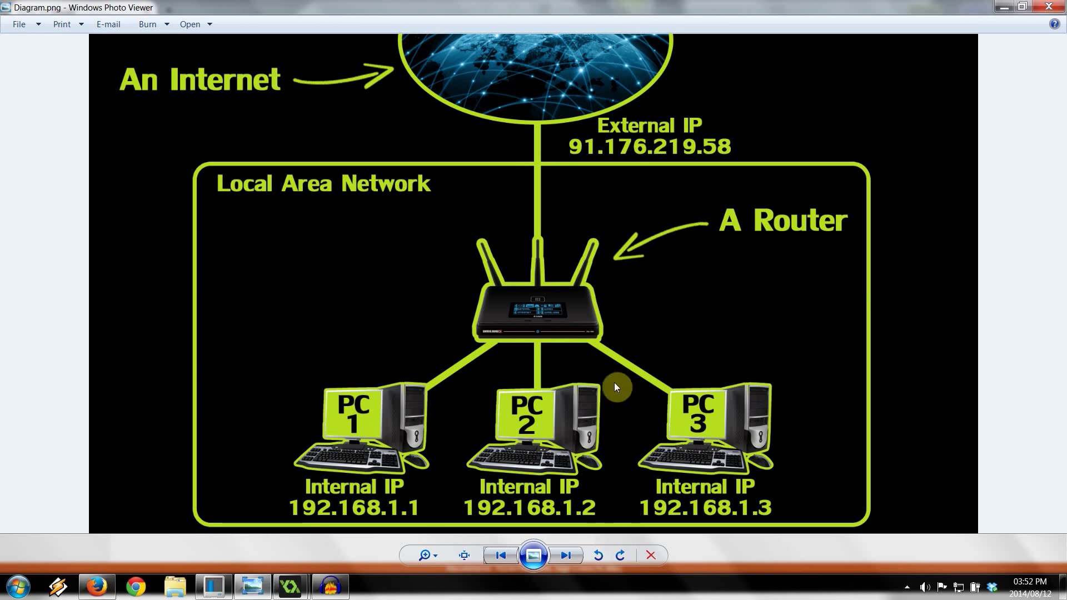
click(1003, 7)
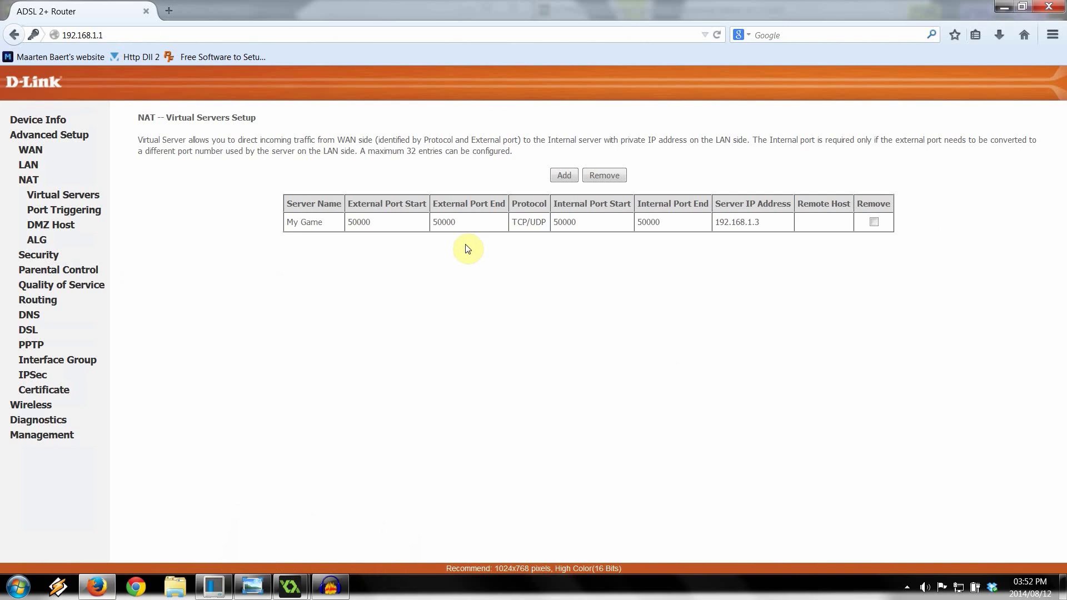
click(252, 586)
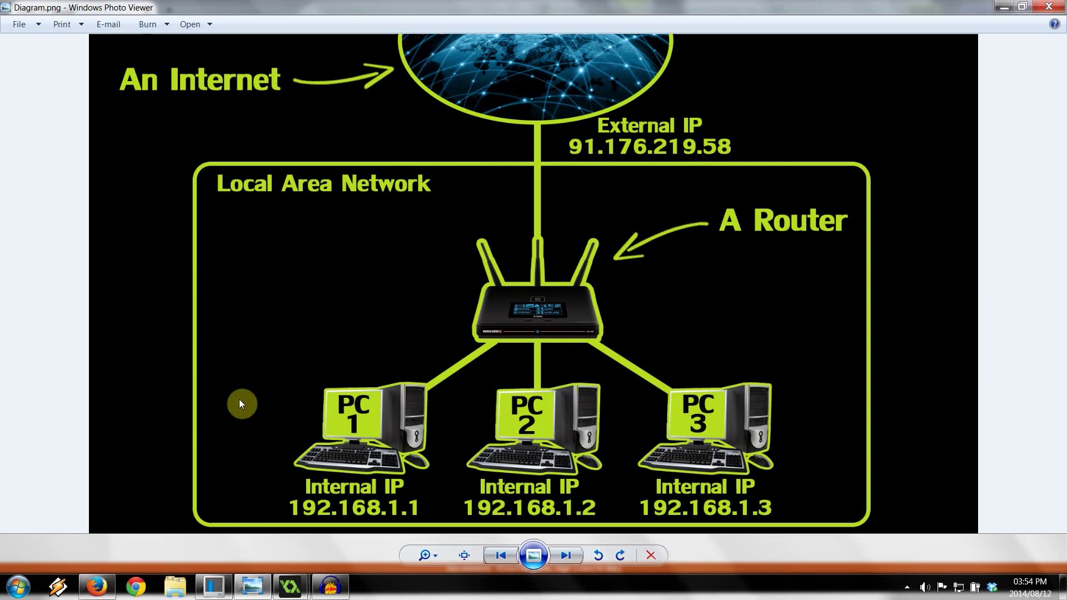
Close the router admin tab and open PortForward's static IP guide from the New Tab page.
click(97, 585)
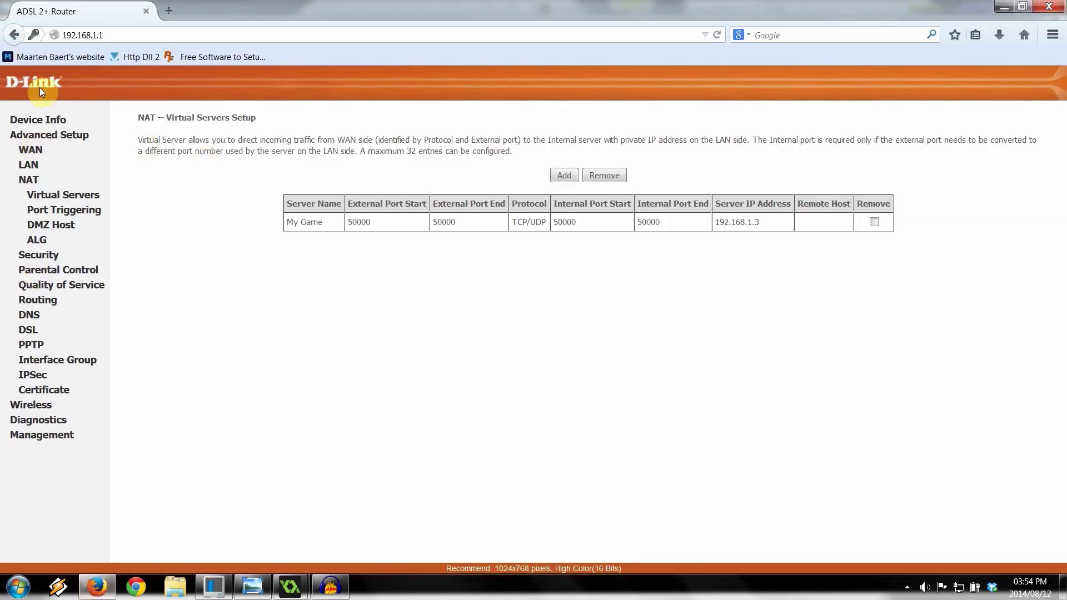
click(166, 11)
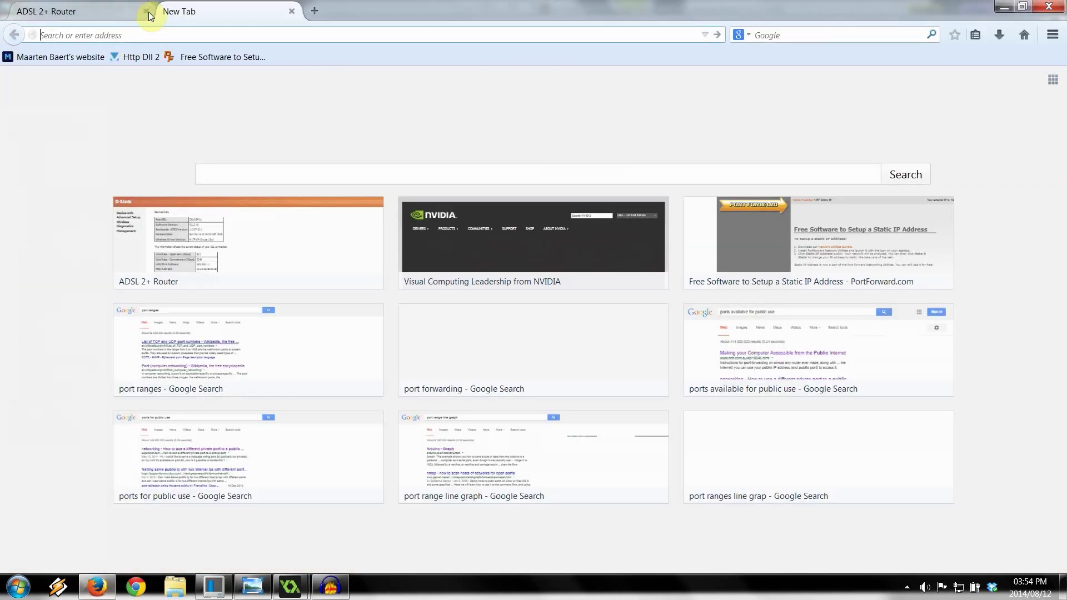
click(145, 11)
click(223, 57)
Scroll through the 'Free Software to Setup a Static IP Address' page describing PFStaticIP.
scroll(331, 165, down, 1)
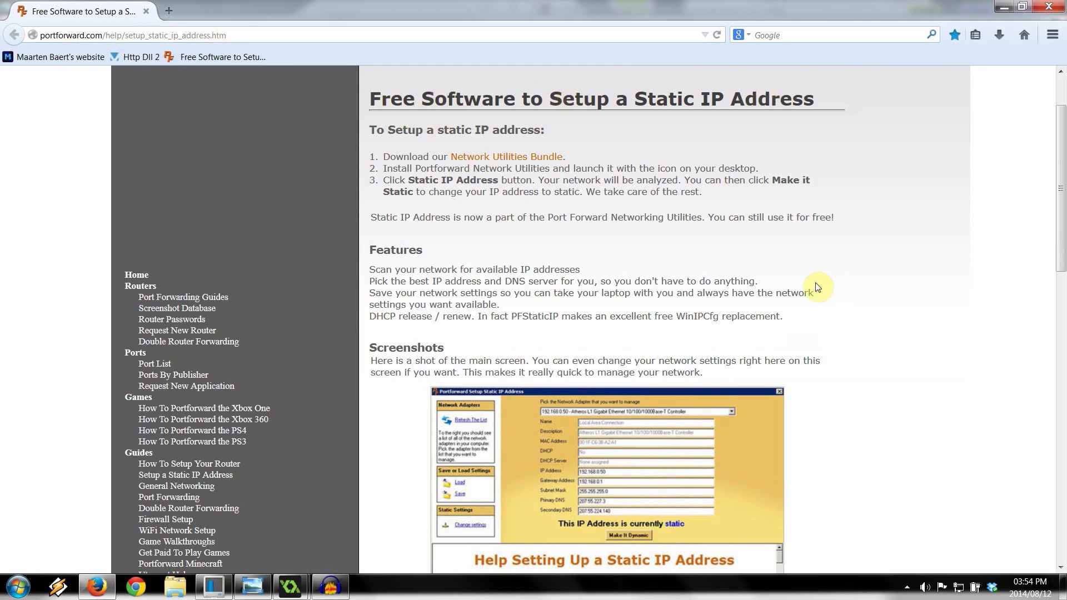
scroll(766, 289, down, 3)
scroll(765, 286, down, 5)
scroll(765, 283, up, 10)
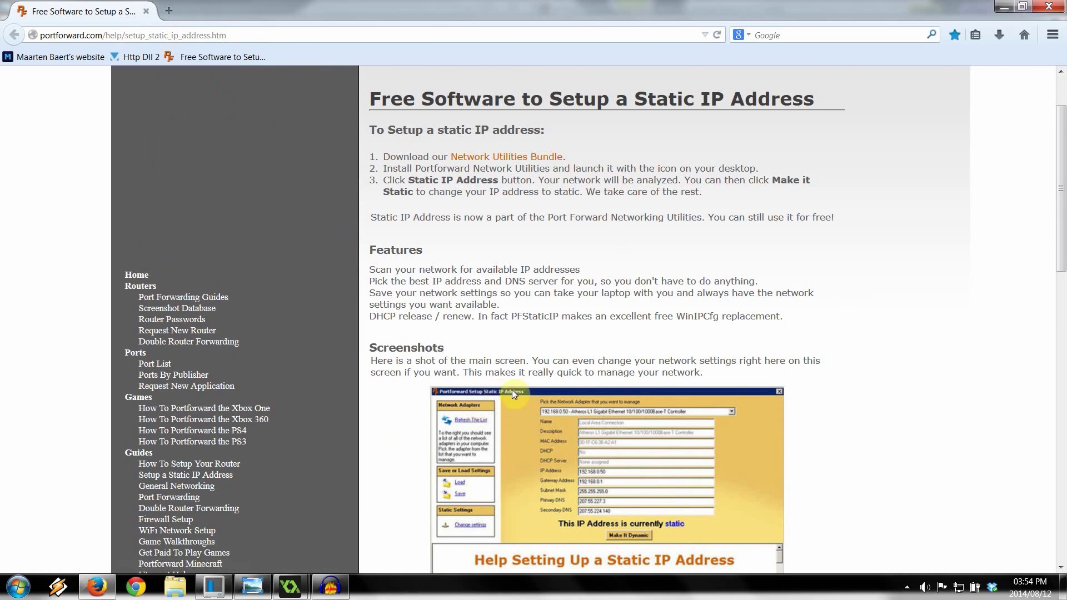
scroll(508, 206, down, 10)
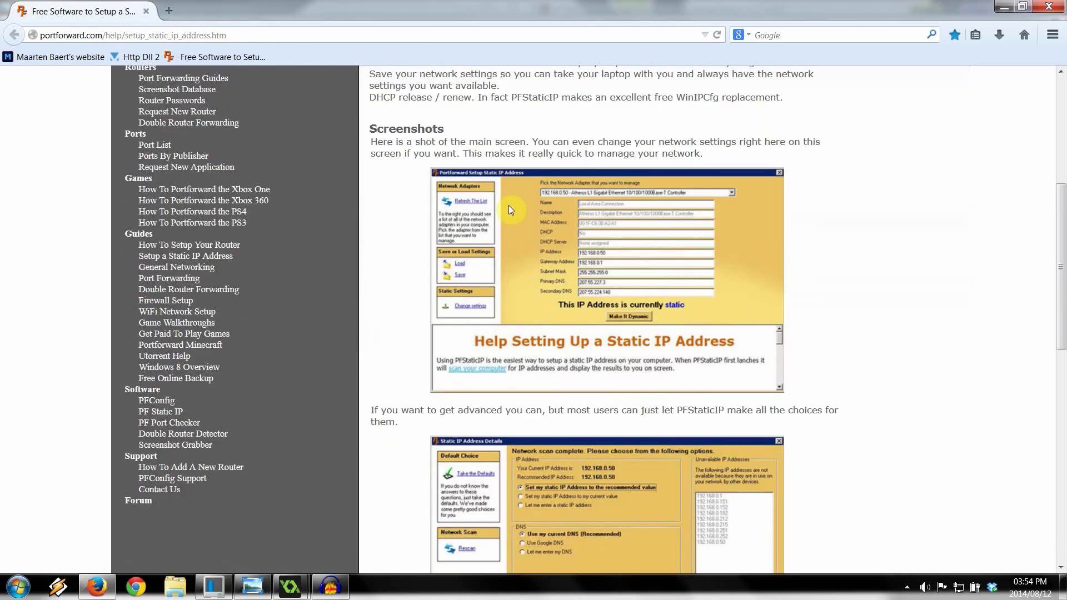
scroll(522, 211, down, 15)
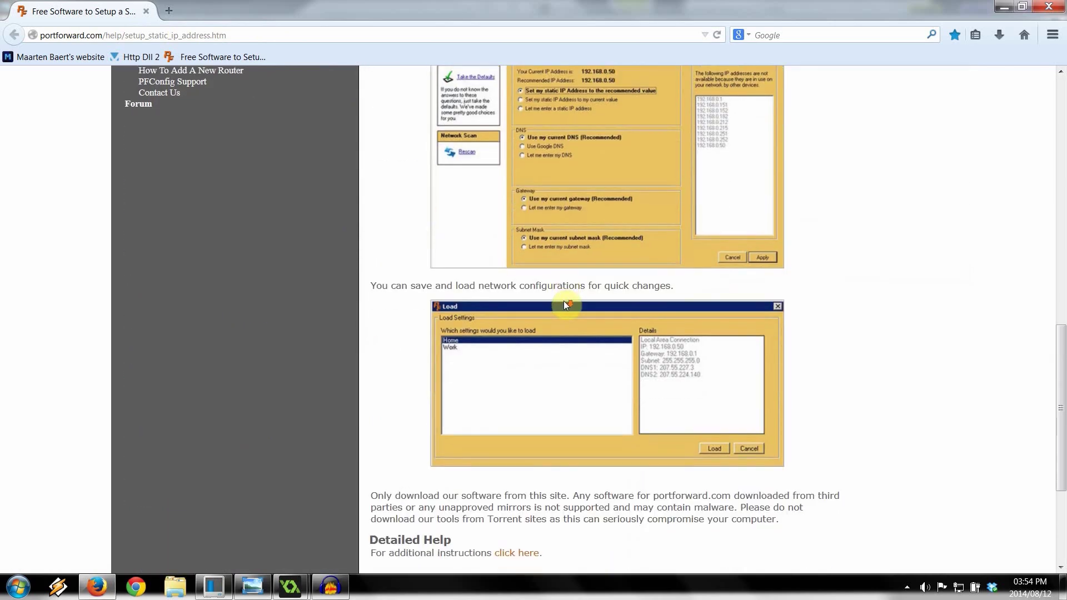
scroll(563, 305, up, 15)
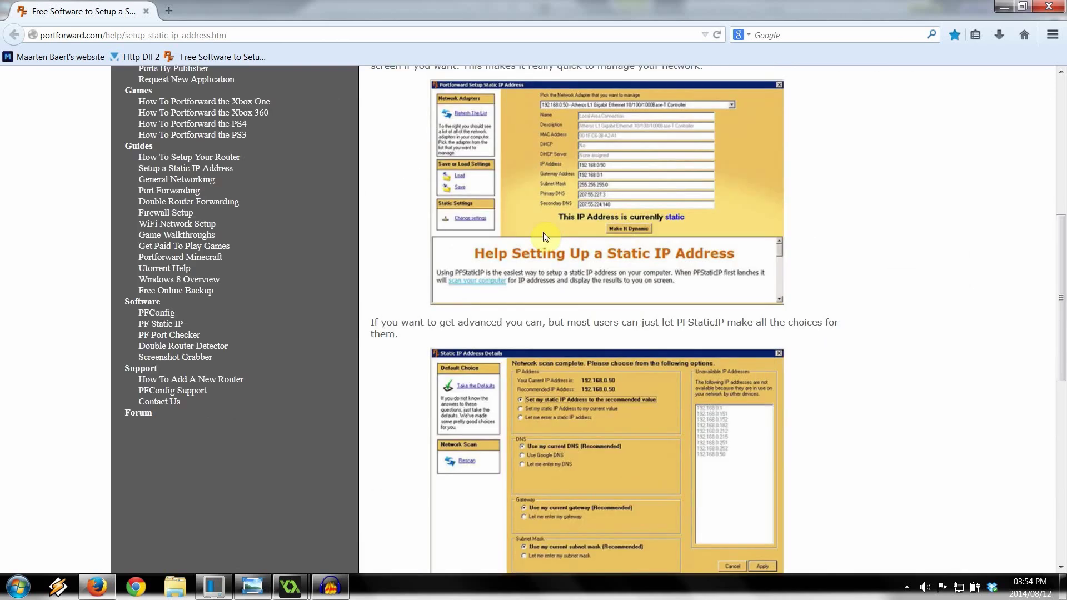
click(18, 587)
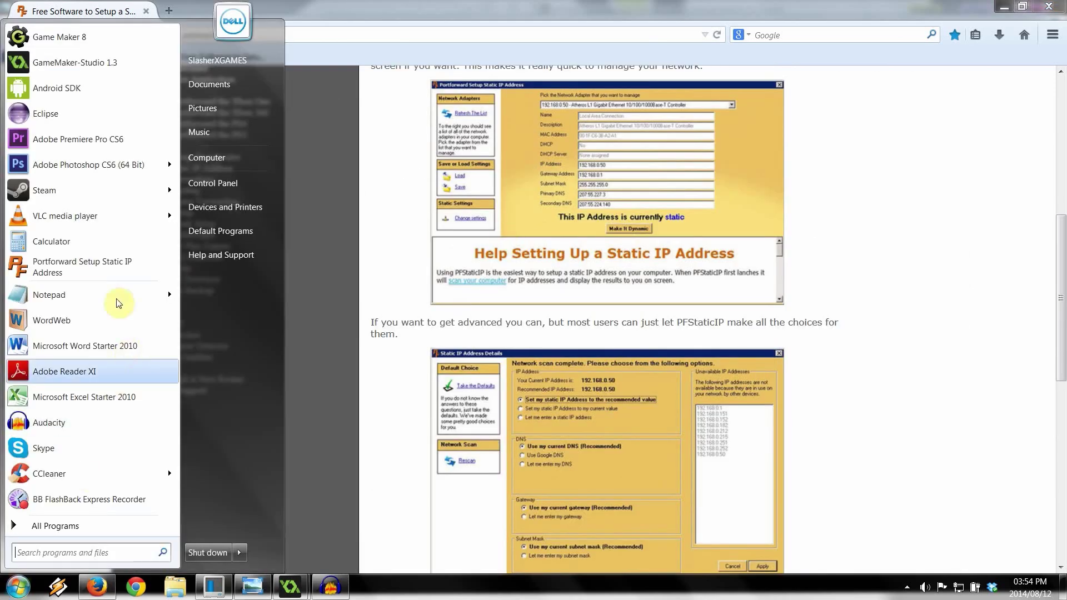
Launch Portforward Setup Static IP Address and begin making the current address 192.168.1.3 static.
click(112, 272)
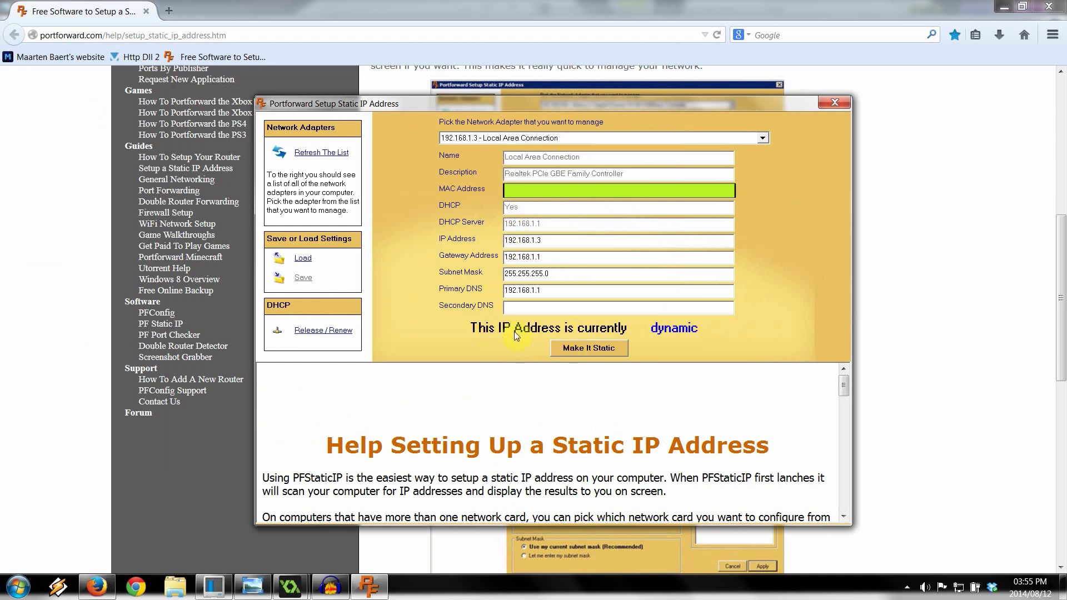
double_click(543, 243)
click(568, 351)
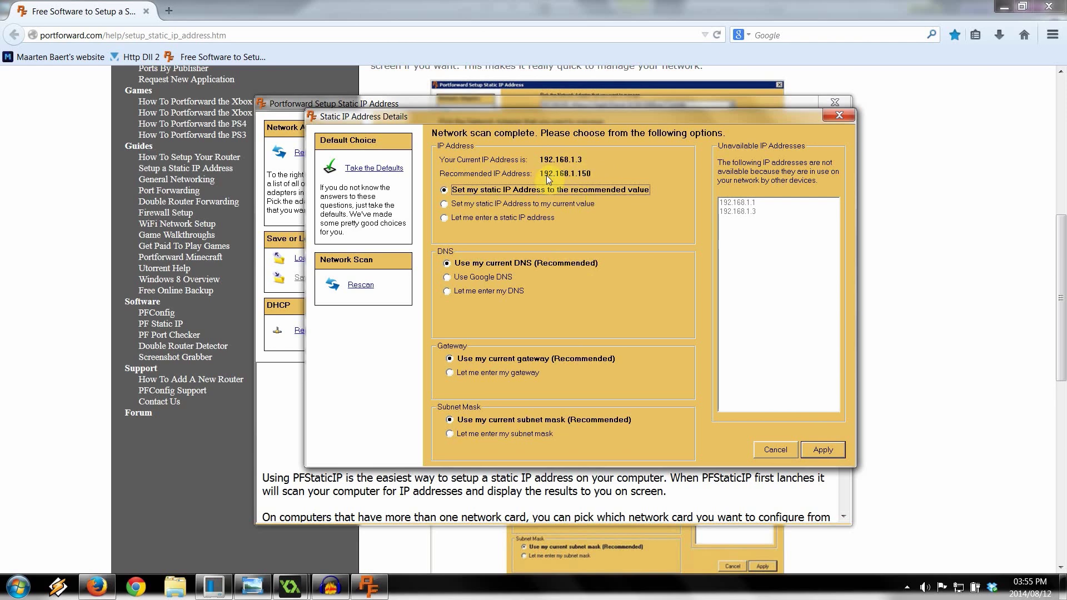
click(444, 204)
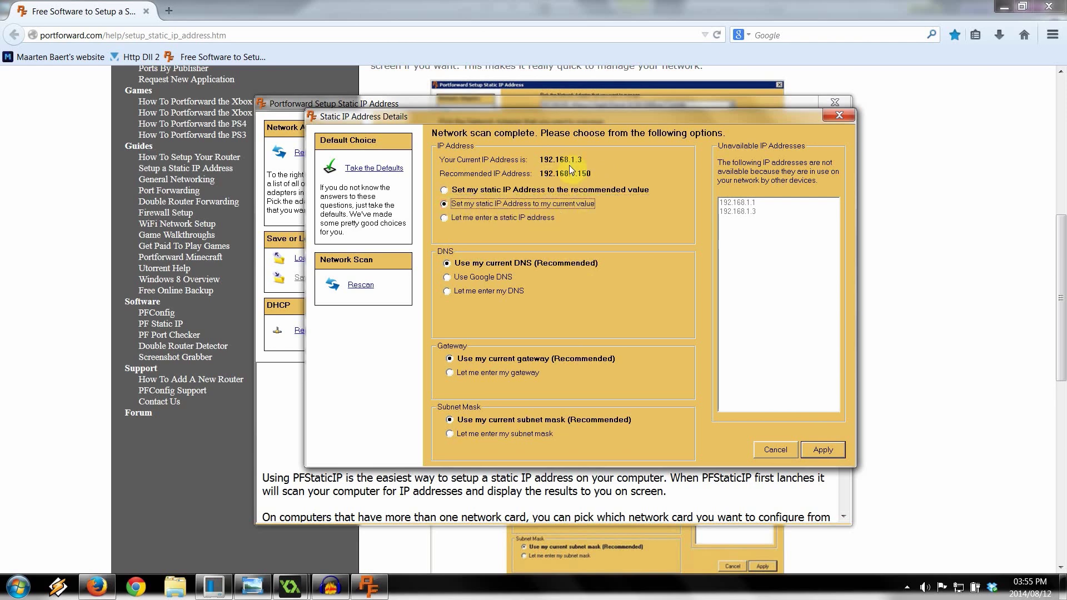
Choose the recommended static IP address 192.168.1.150 and apply the settings.
click(444, 218)
click(604, 231)
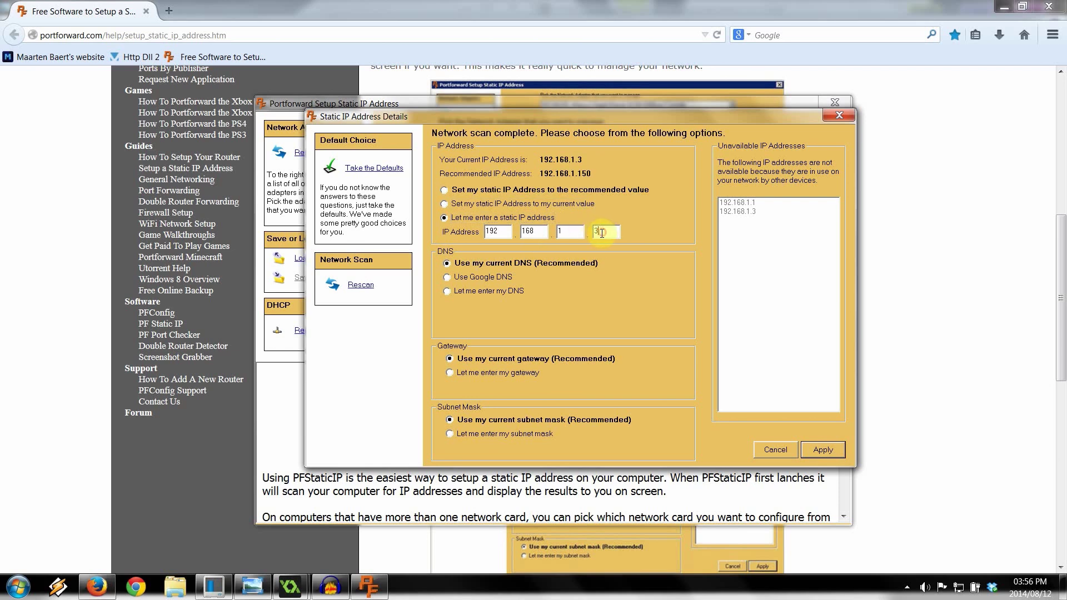
click(445, 191)
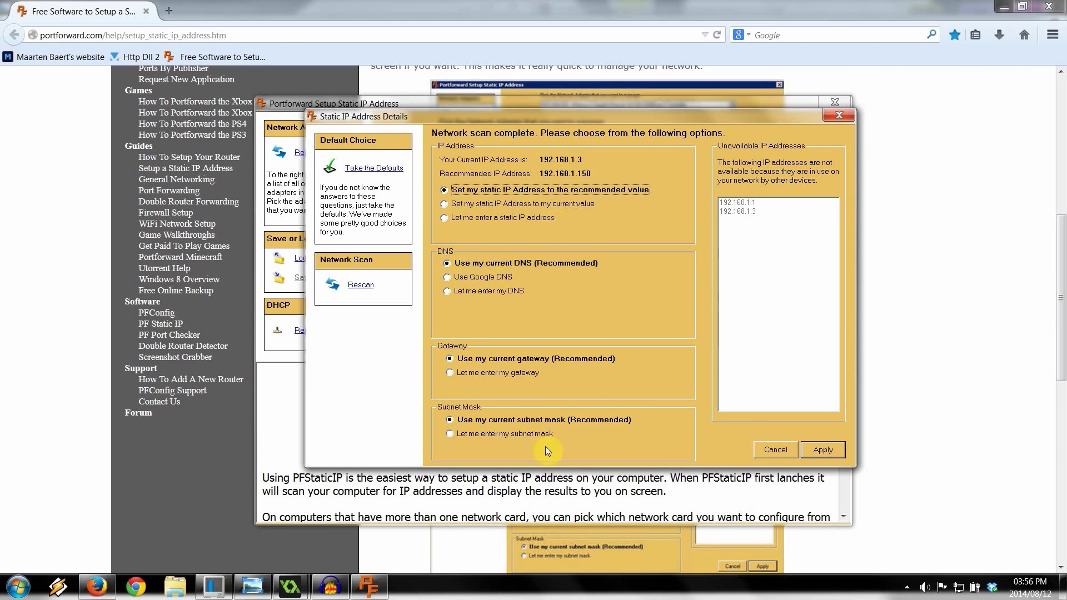
click(822, 450)
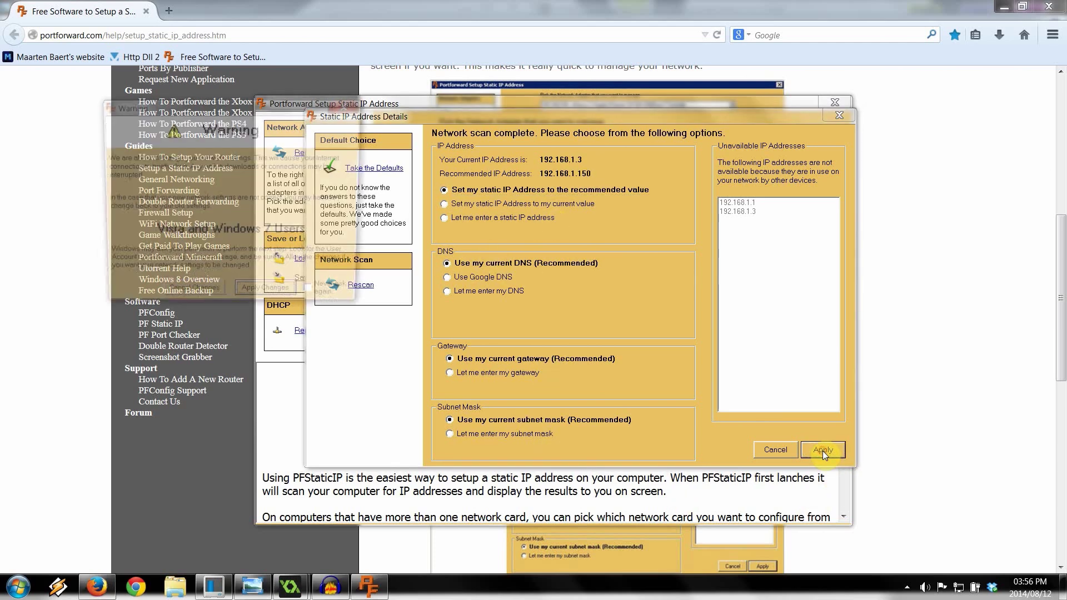
Confirm the network-change warning and allow the change in User Account Control.
drag(270, 106, 612, 173)
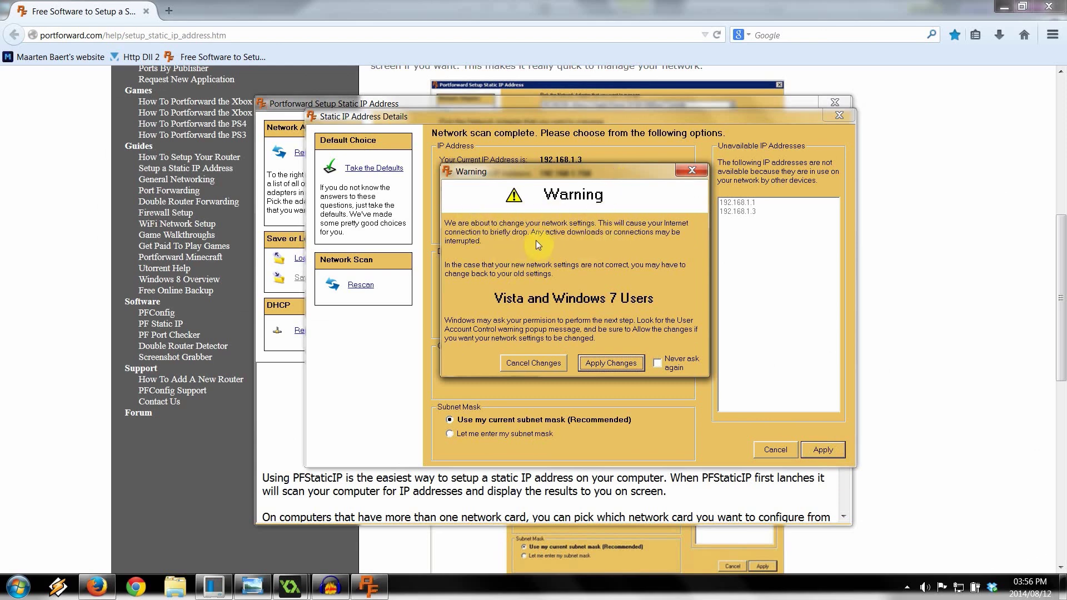
click(510, 178)
drag(510, 178, 521, 173)
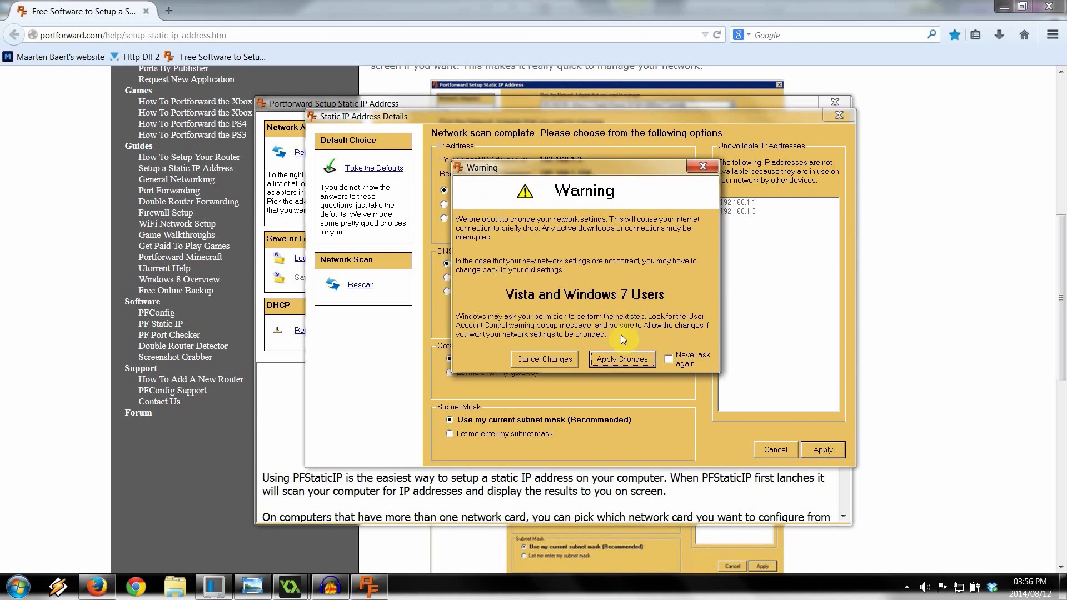
click(620, 360)
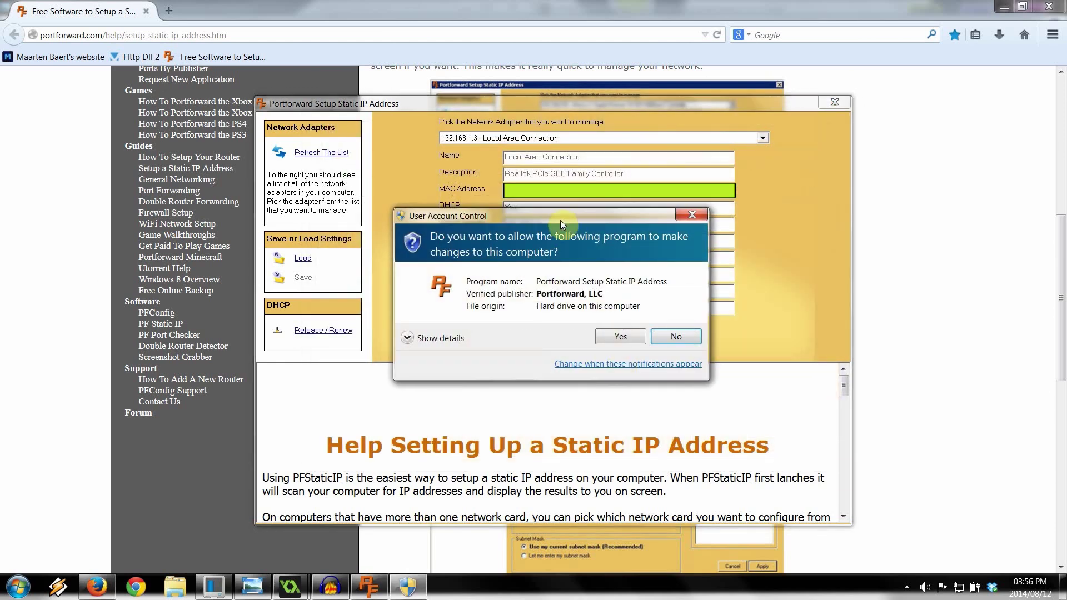
drag(560, 220, 575, 196)
click(634, 313)
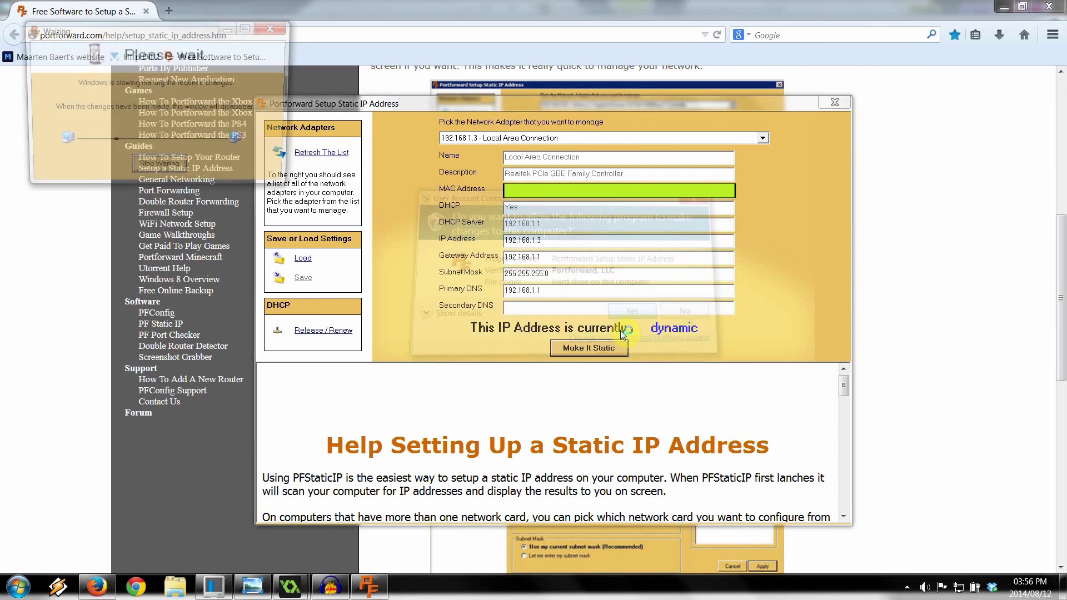
drag(565, 198, 594, 191)
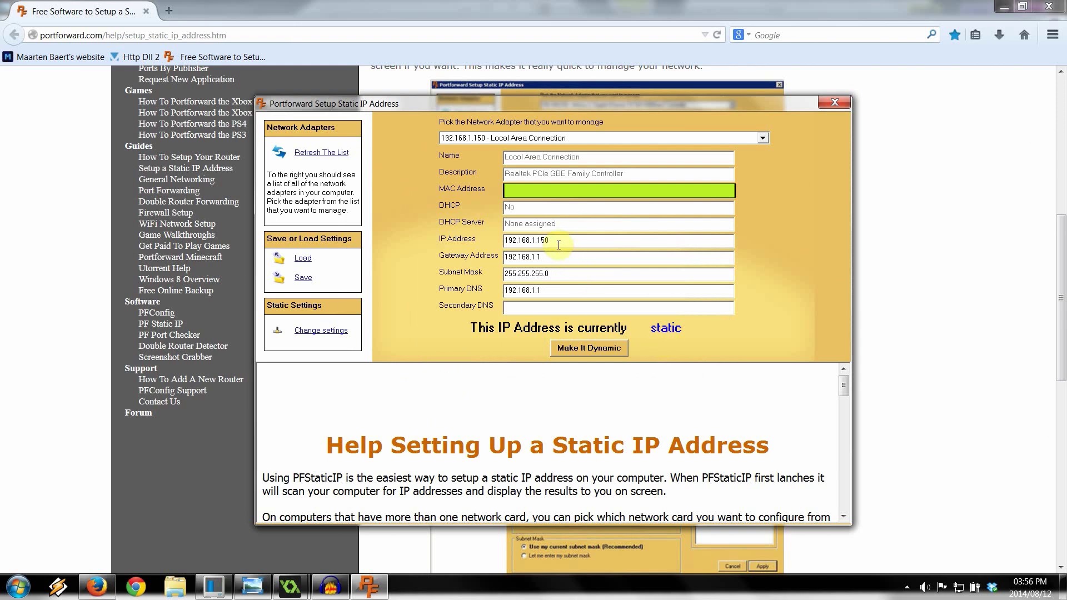
Check the new static address 192.168.1.150, then close the static IP tool.
drag(551, 241, 510, 243)
click(510, 243)
double_click(531, 243)
click(538, 244)
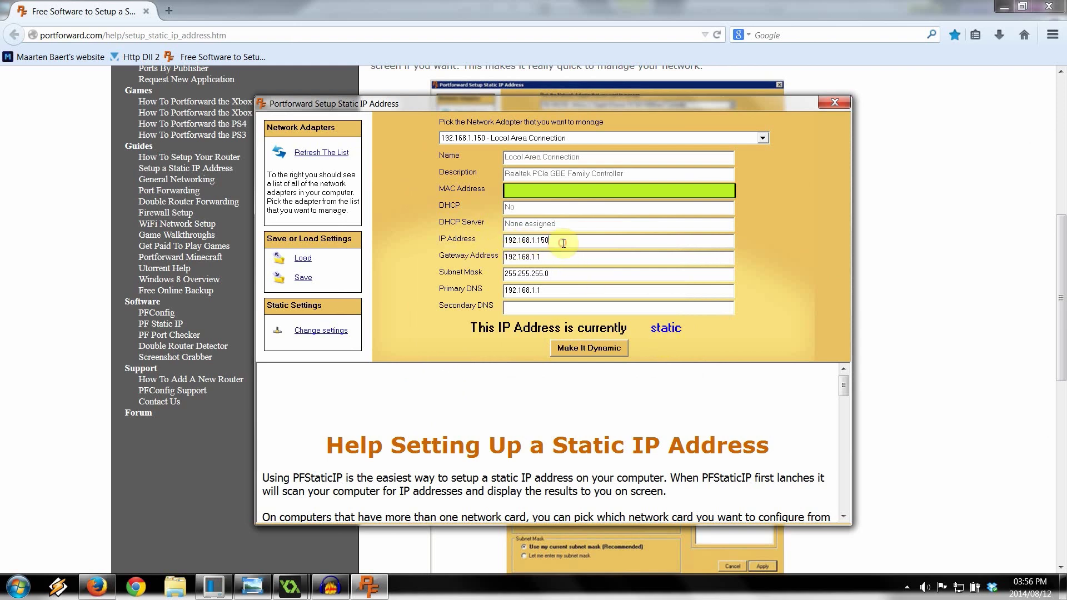
click(835, 103)
Launch the Command Prompt by searching cmd from the Start menu.
click(17, 584)
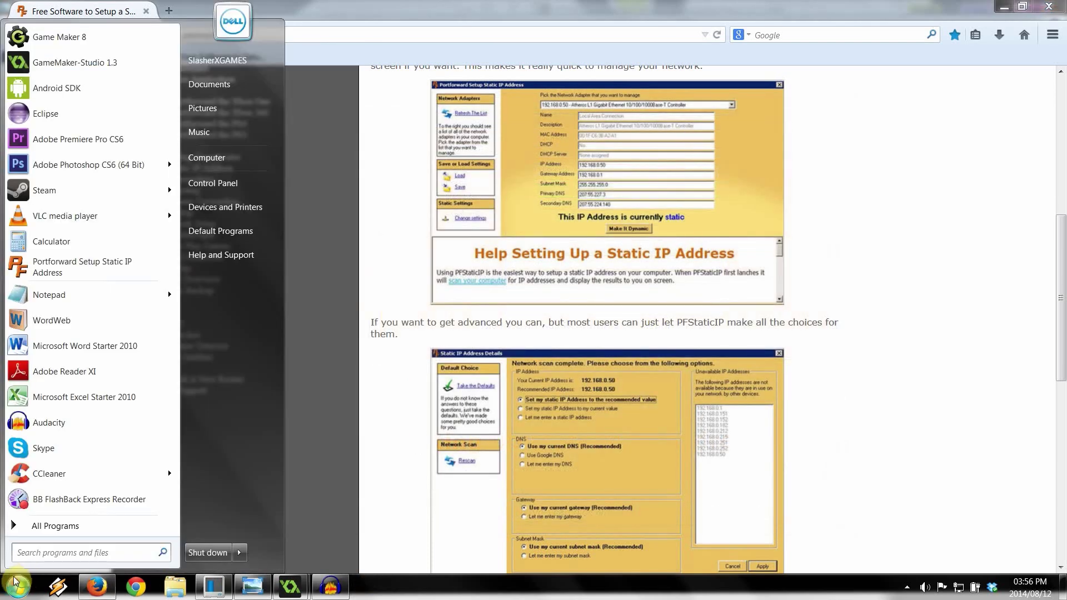
text(cmd)
key(Return)
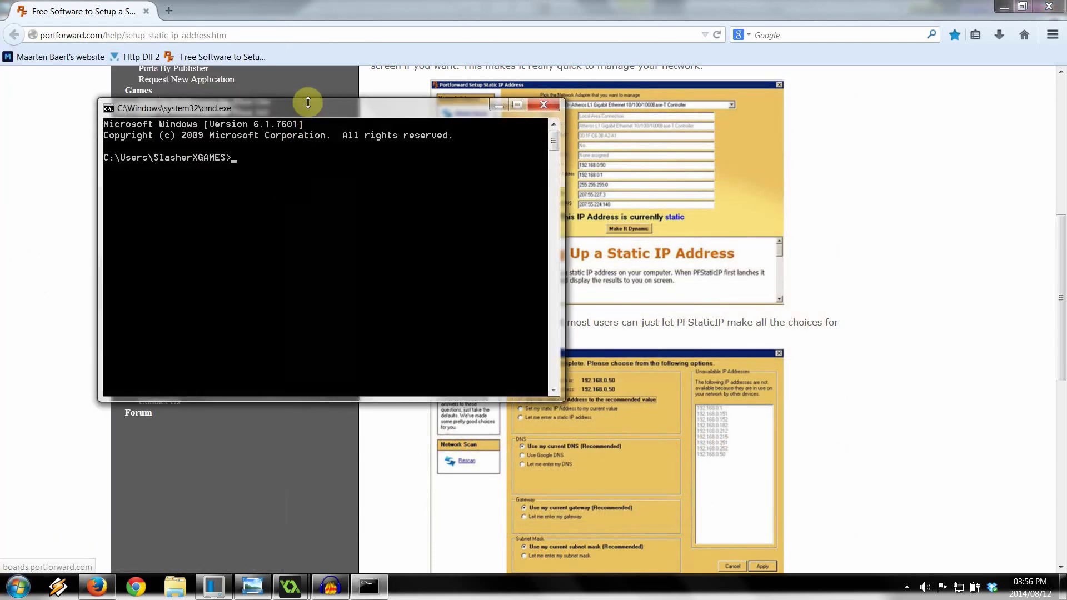
drag(308, 105, 560, 149)
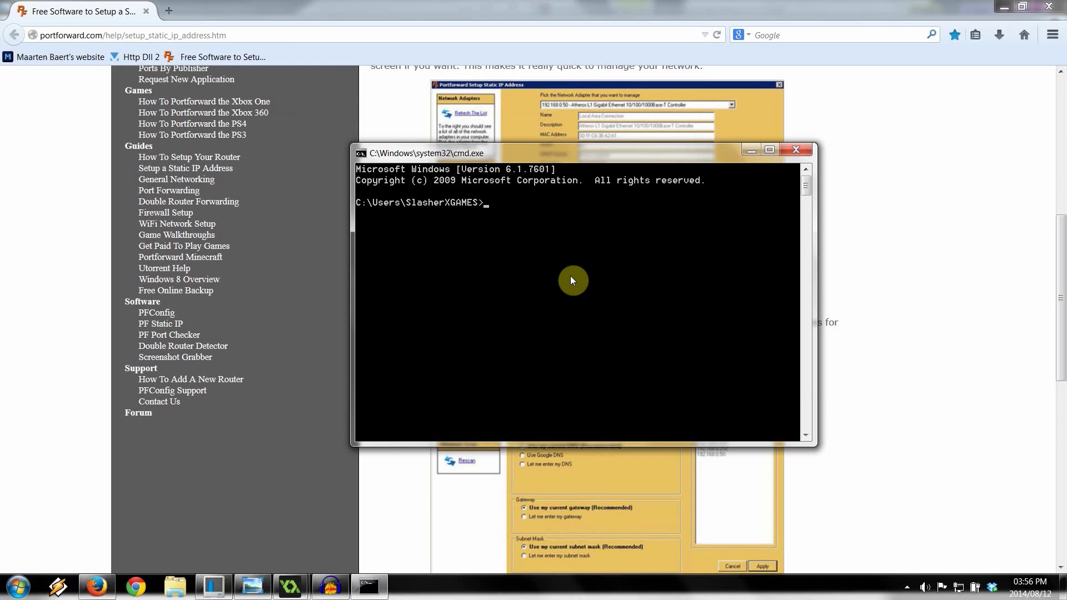
Run ipconfig to confirm IPv4 address 192.168.1.150, then close the console and show the diagram.
text(ipconfig)
key(Return)
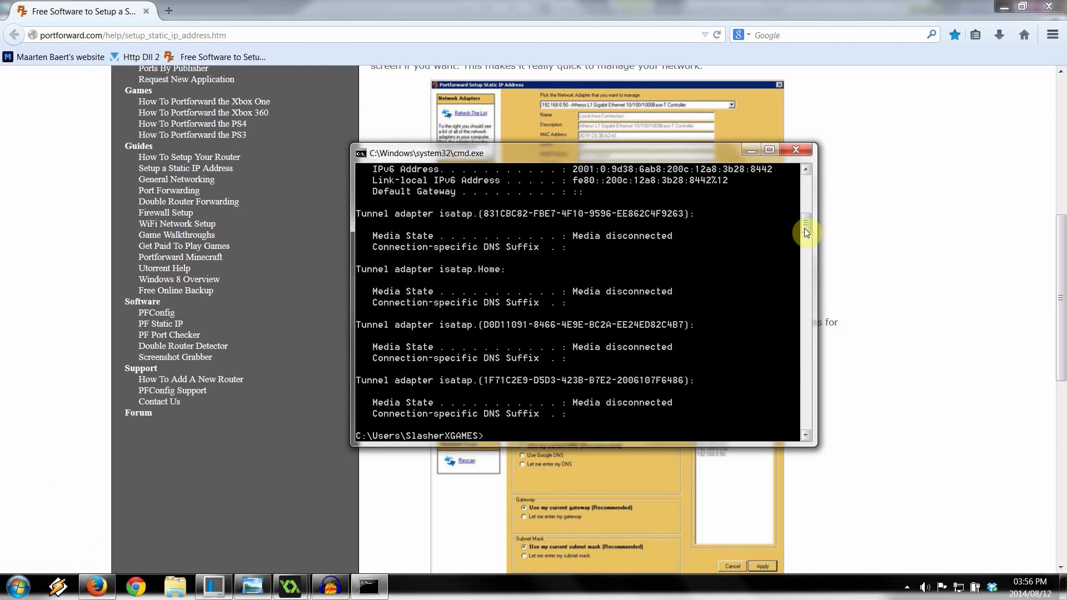
mouse_move(805, 228)
mouse_down()
mouse_move(805, 209)
mouse_move(791, 211)
mouse_up()
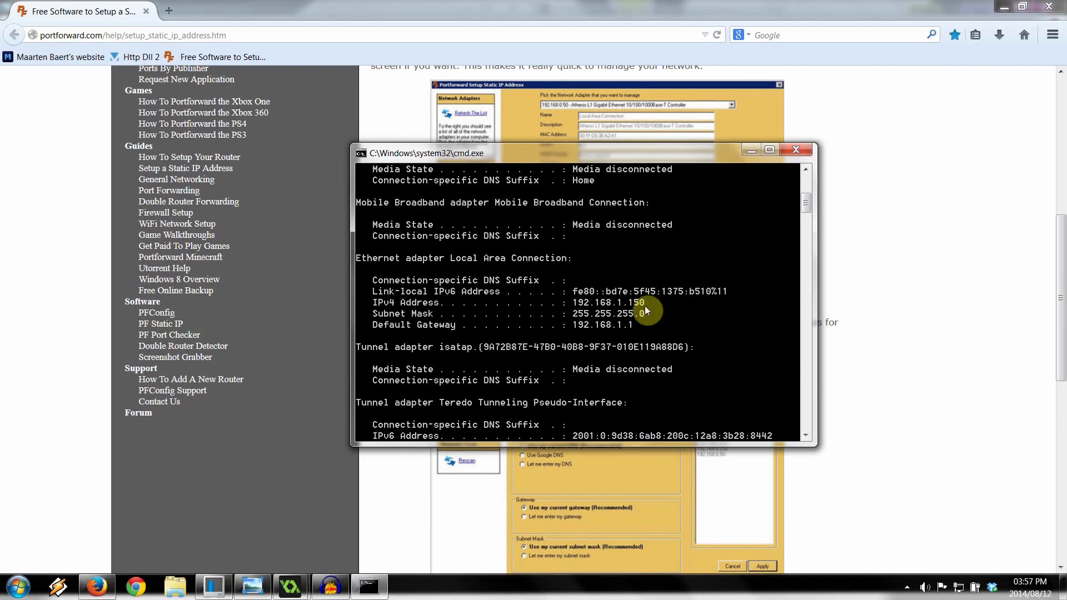
click(797, 151)
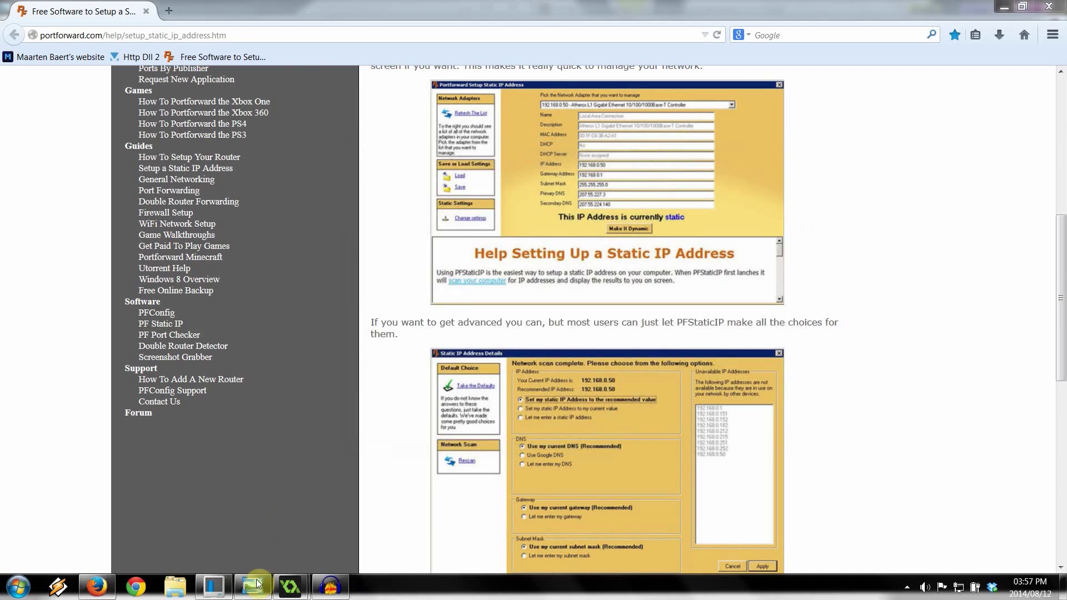
click(252, 586)
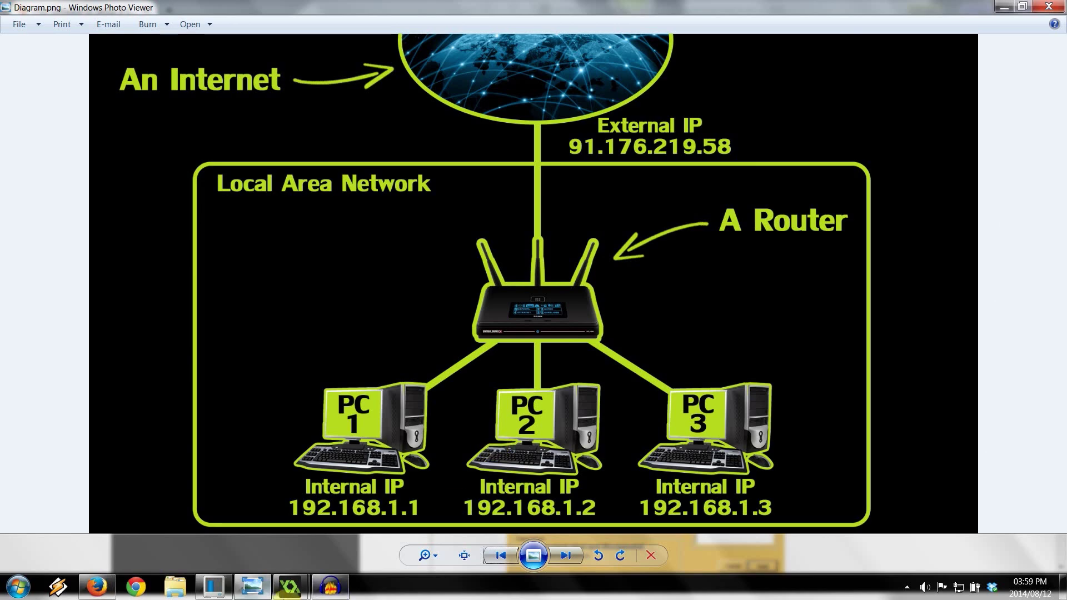
Close the client's obj_controller Object Properties with OK.
click(292, 570)
click(356, 517)
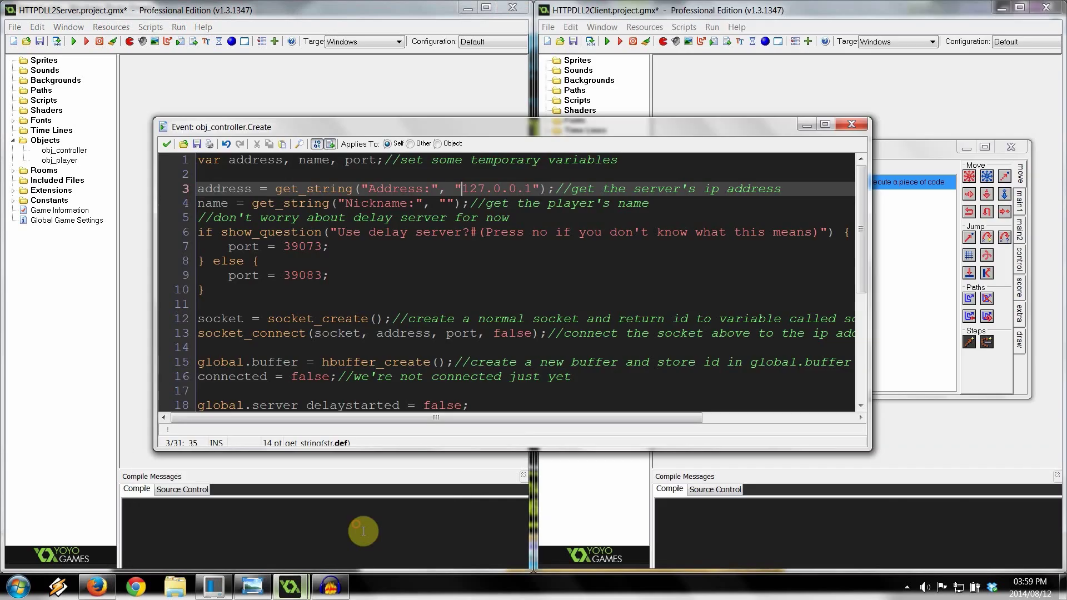
click(166, 144)
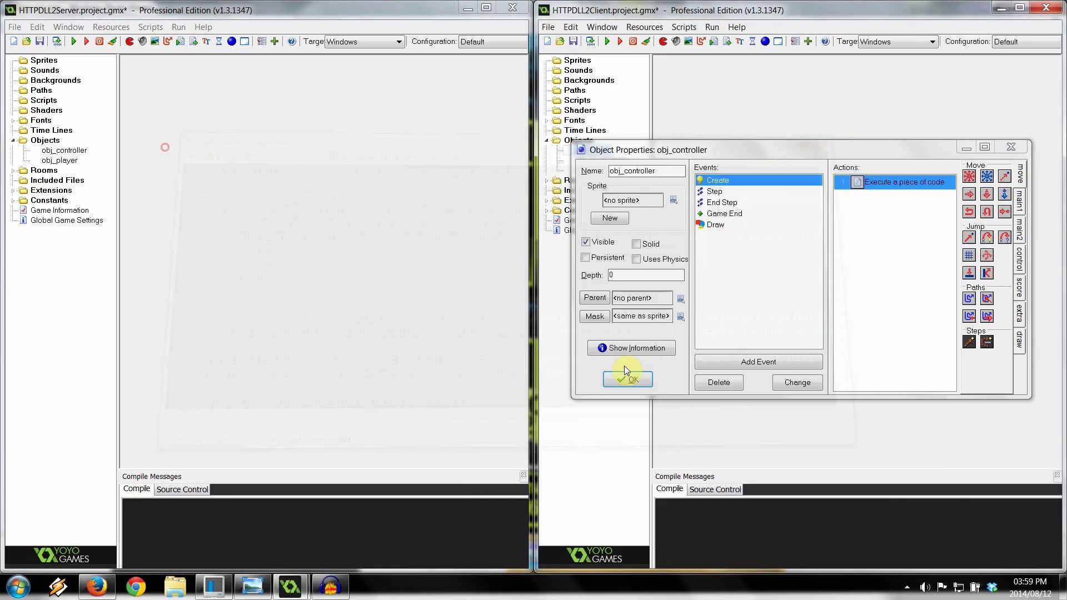
click(622, 373)
Run the server game, move its window left, then run the client game.
click(74, 41)
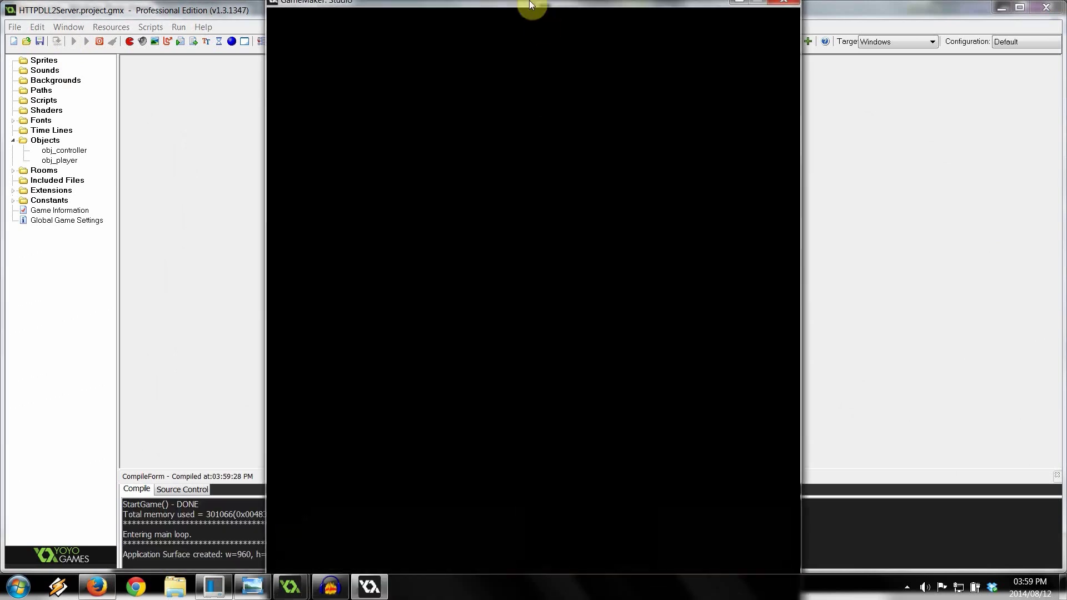
drag(531, 4, 274, 7)
click(607, 42)
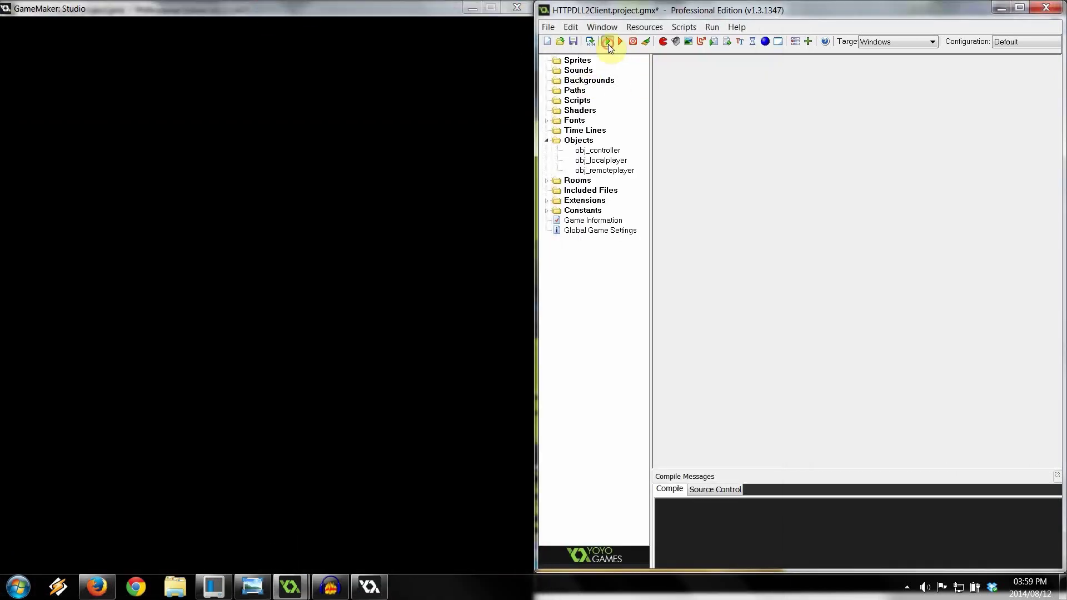
click(608, 43)
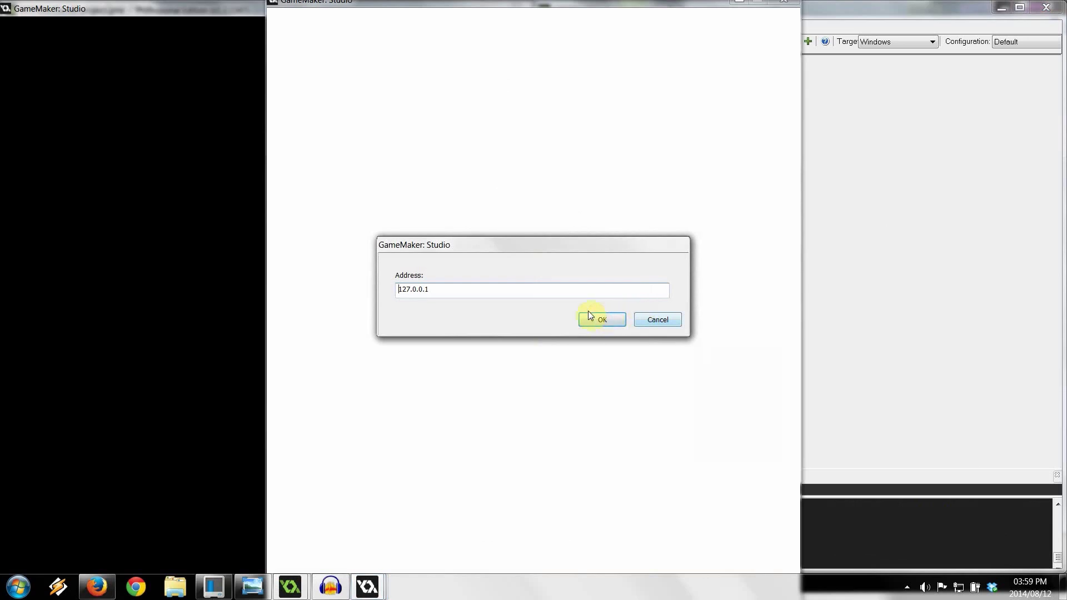
Accept the default address, decline the delay server, and close the client game.
click(611, 324)
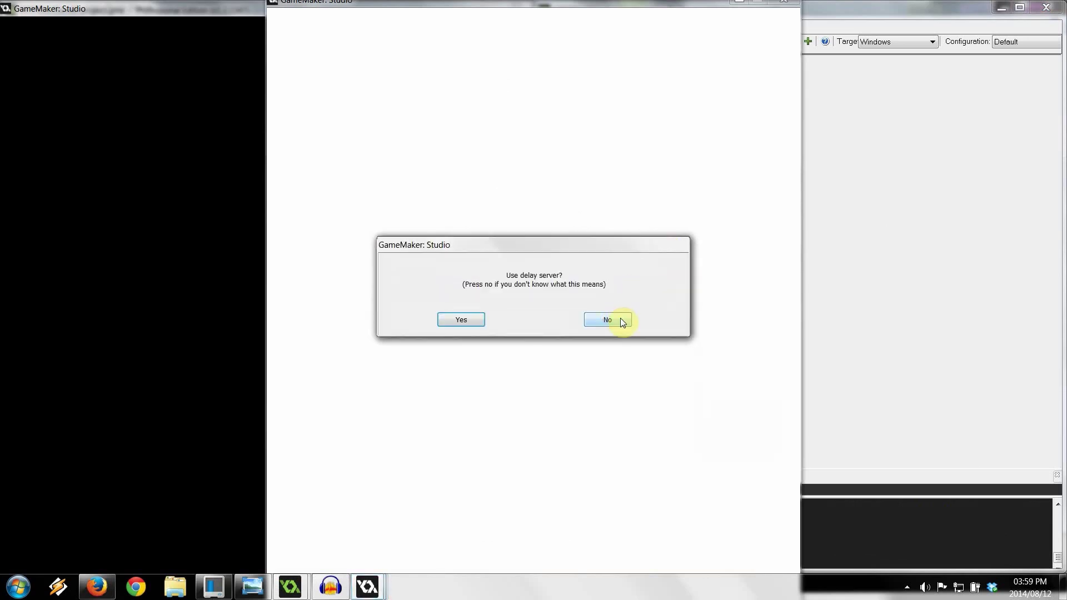
click(619, 318)
click(780, 3)
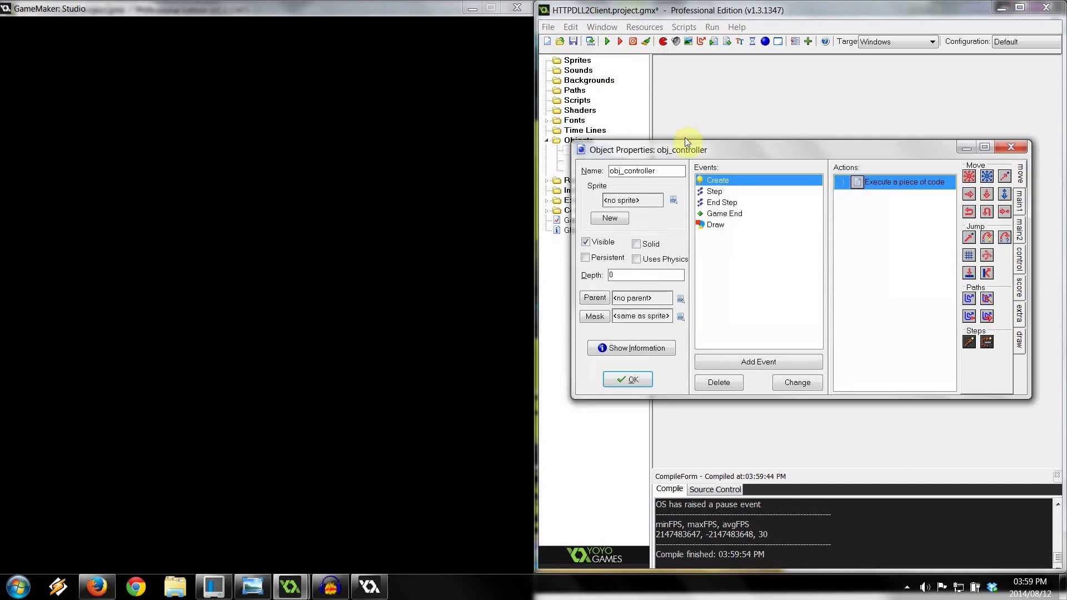
In obj_controller's Create code, comment out lines 6–10 with /* */ and add port = 50000;.
drag(684, 139, 349, 129)
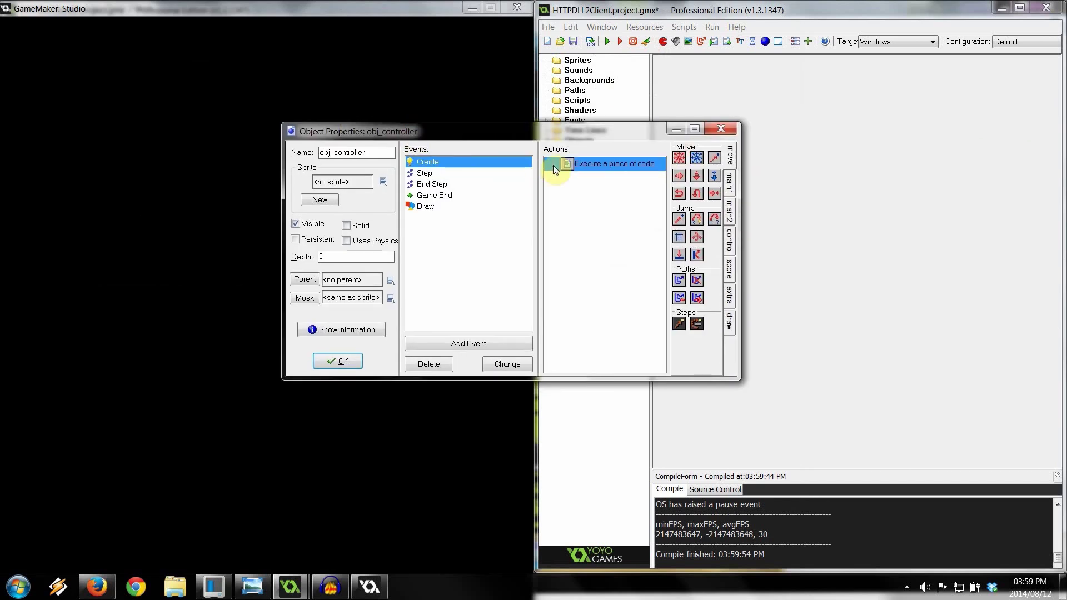
double_click(553, 165)
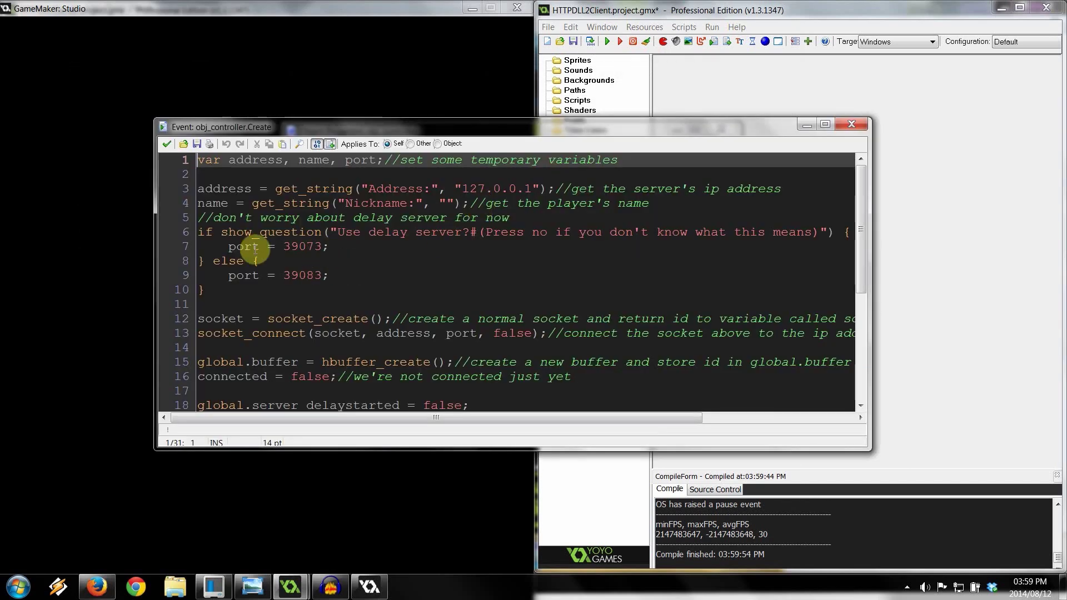
click(199, 233)
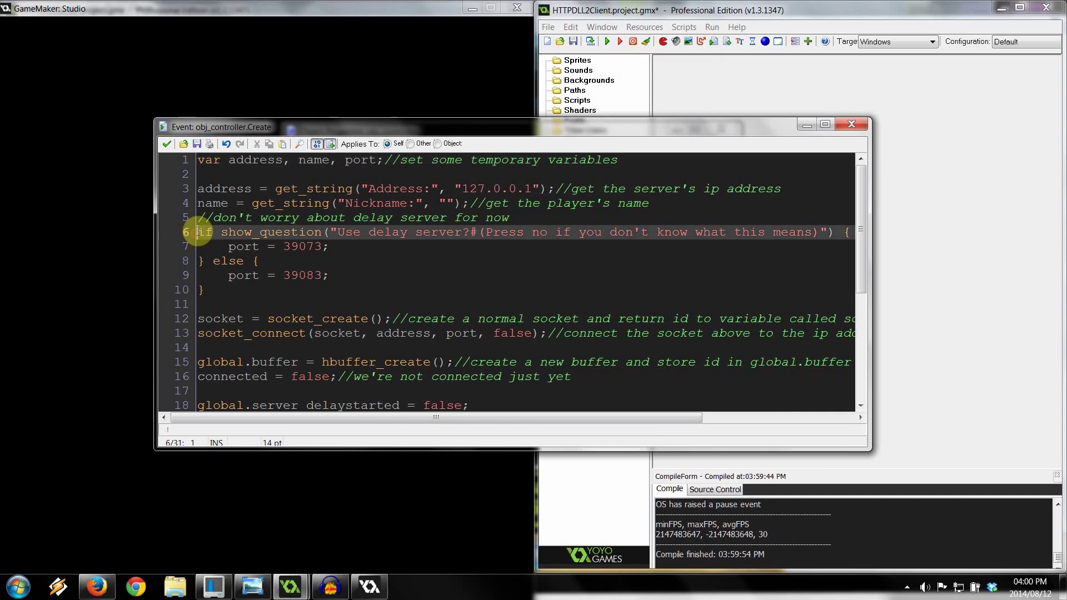
text(/*)
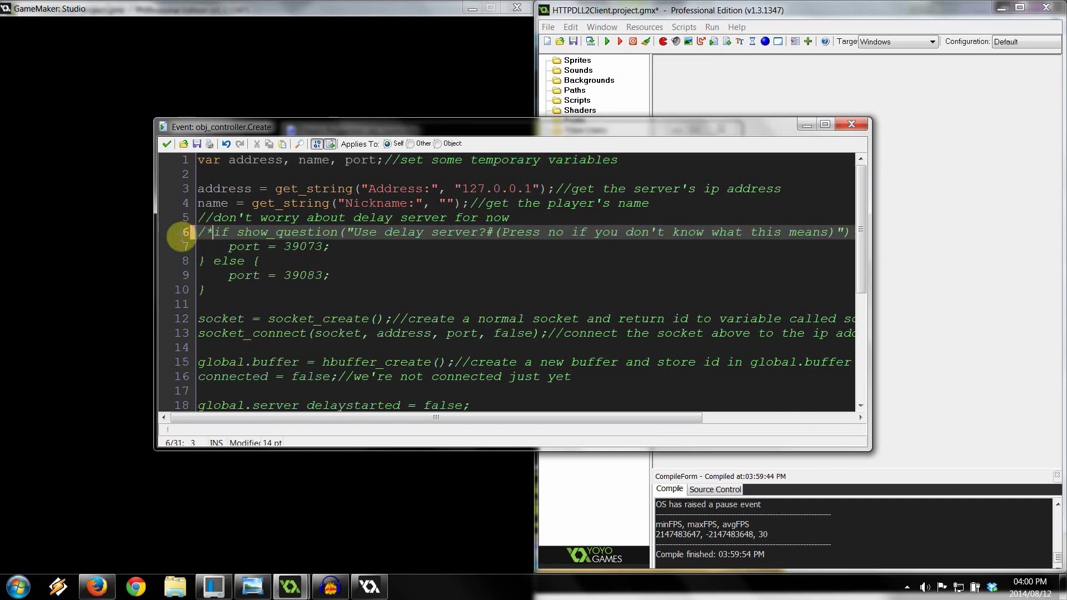
click(220, 291)
text(*/)
key(Return)
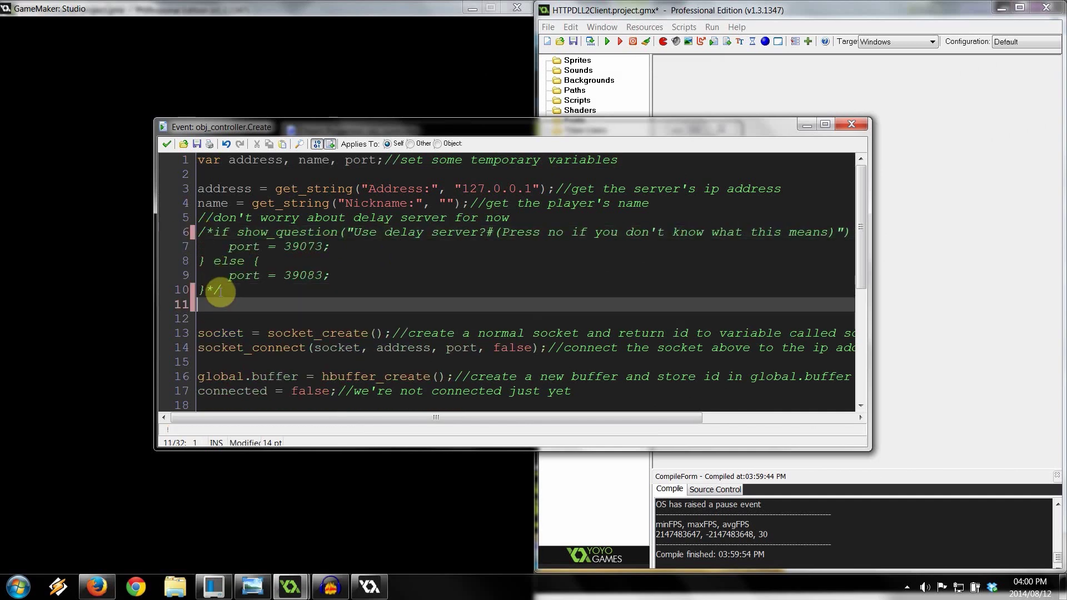
text(port = 50000)
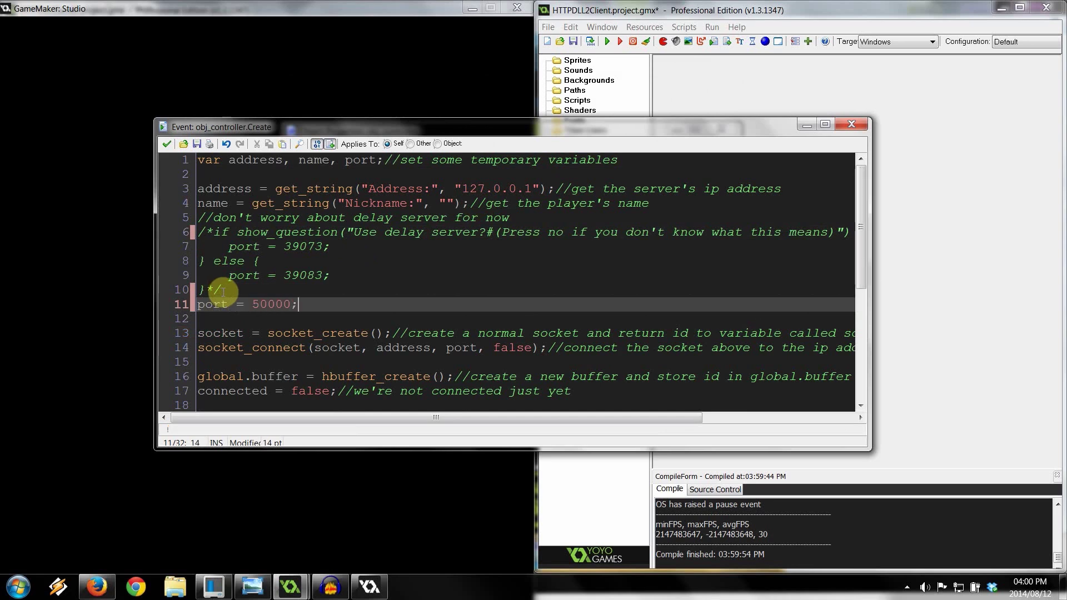
text(;)
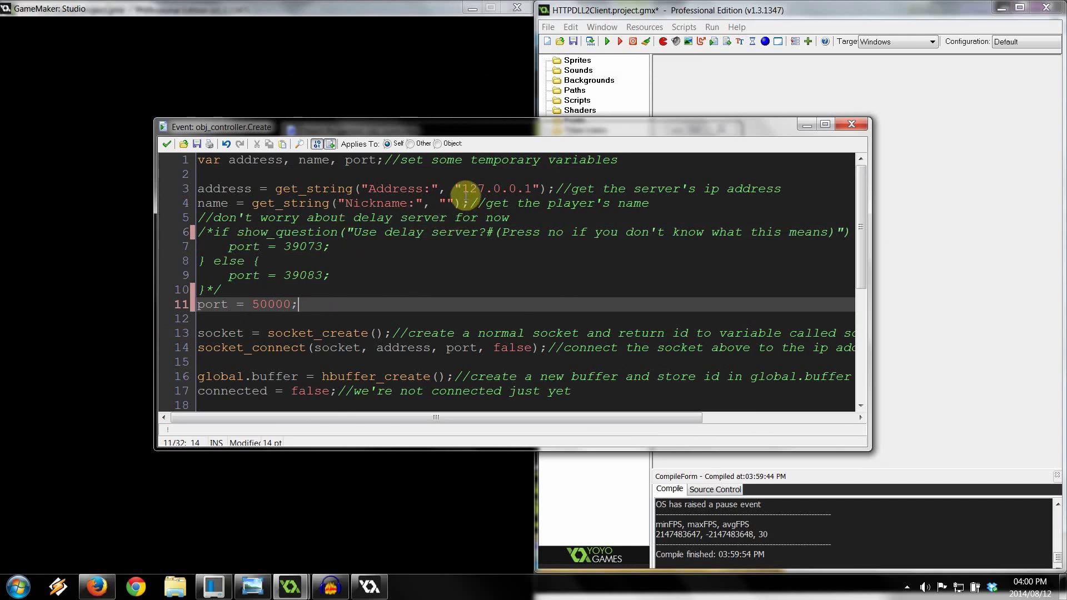
drag(462, 189, 536, 190)
click(477, 289)
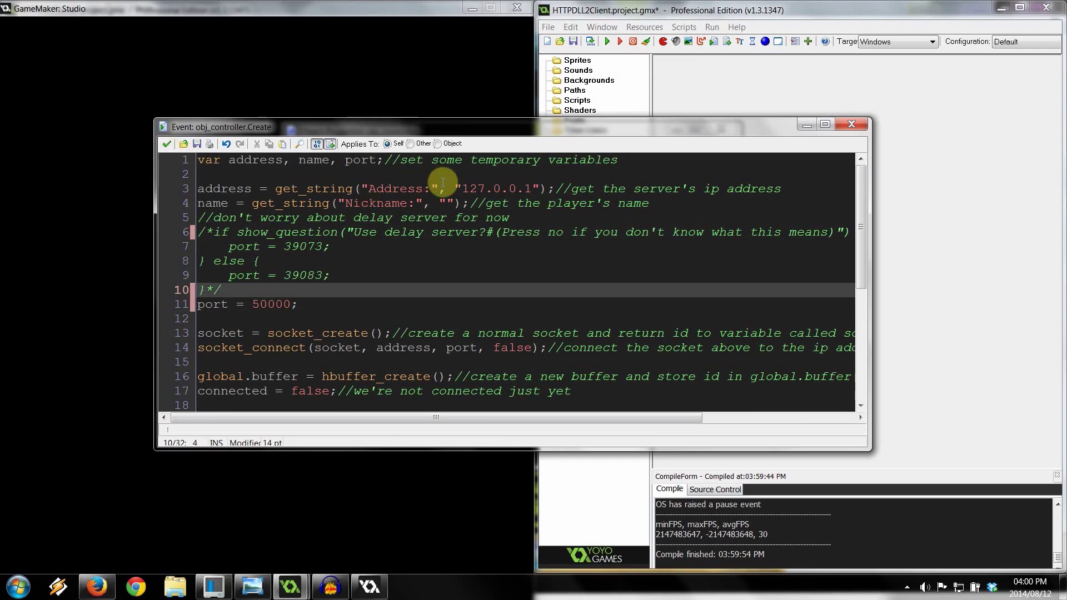
click(167, 144)
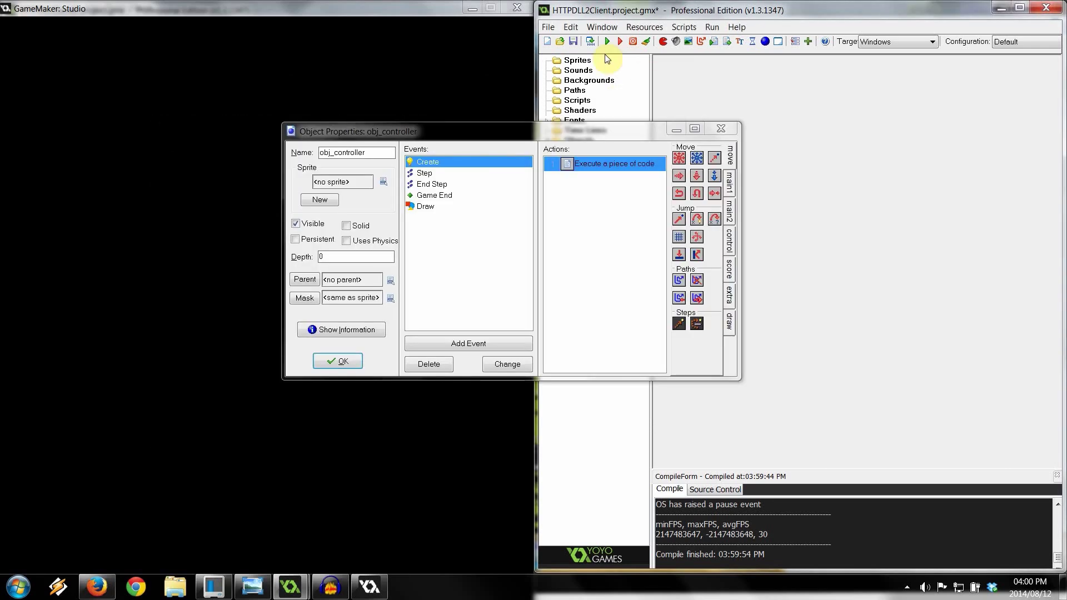
Rerun the client and replace 127.0.0.1 with 192.168.1.150 in its address prompt.
click(337, 362)
click(606, 41)
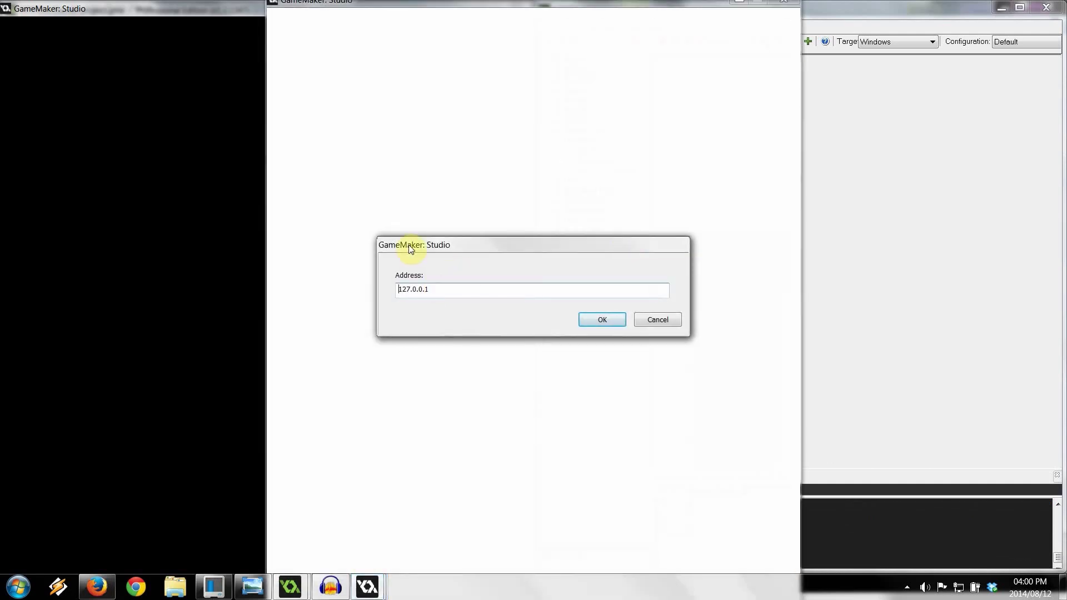
drag(410, 248, 402, 217)
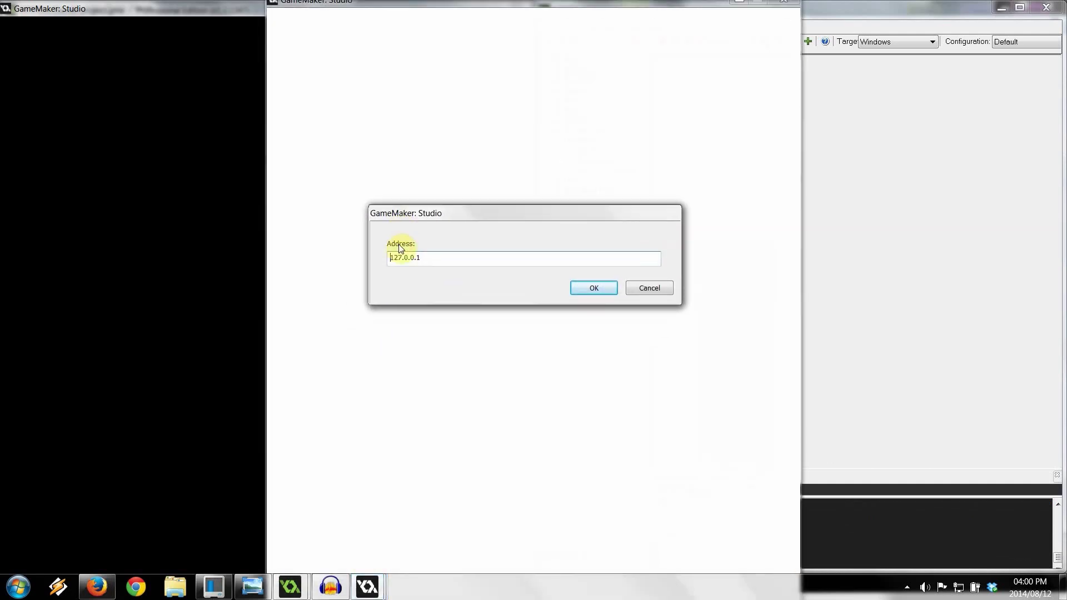
double_click(442, 258)
click(428, 262)
click(389, 259)
drag(393, 258, 347, 253)
click(429, 258)
text(192.168.1.150)
drag(500, 257, 377, 261)
click(252, 587)
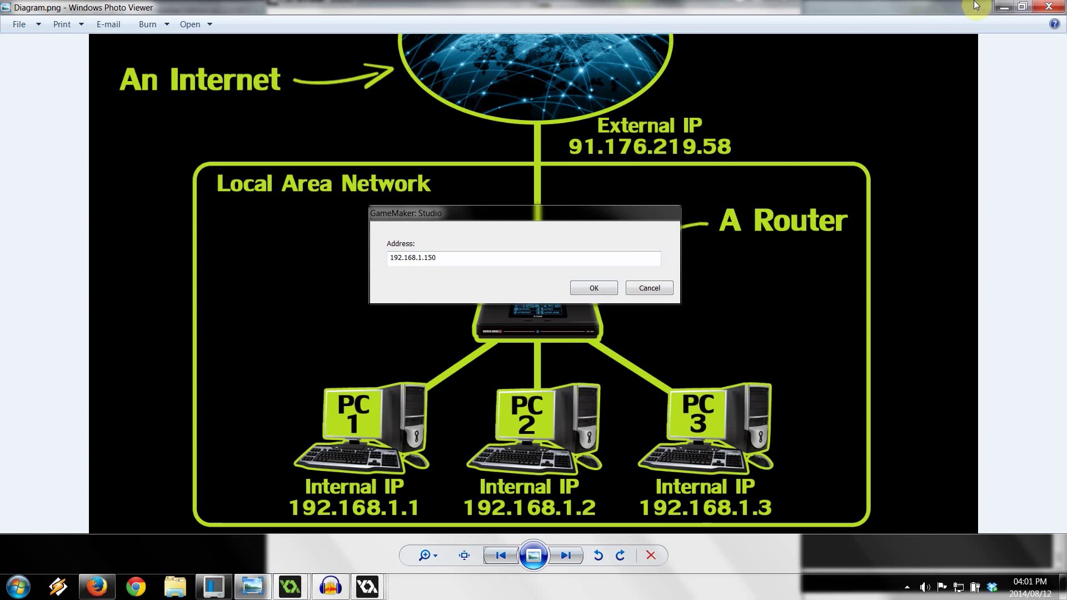
Cancel the address and nickname prompts, dismiss the runtime error and crash report, then return to Firefox.
click(646, 288)
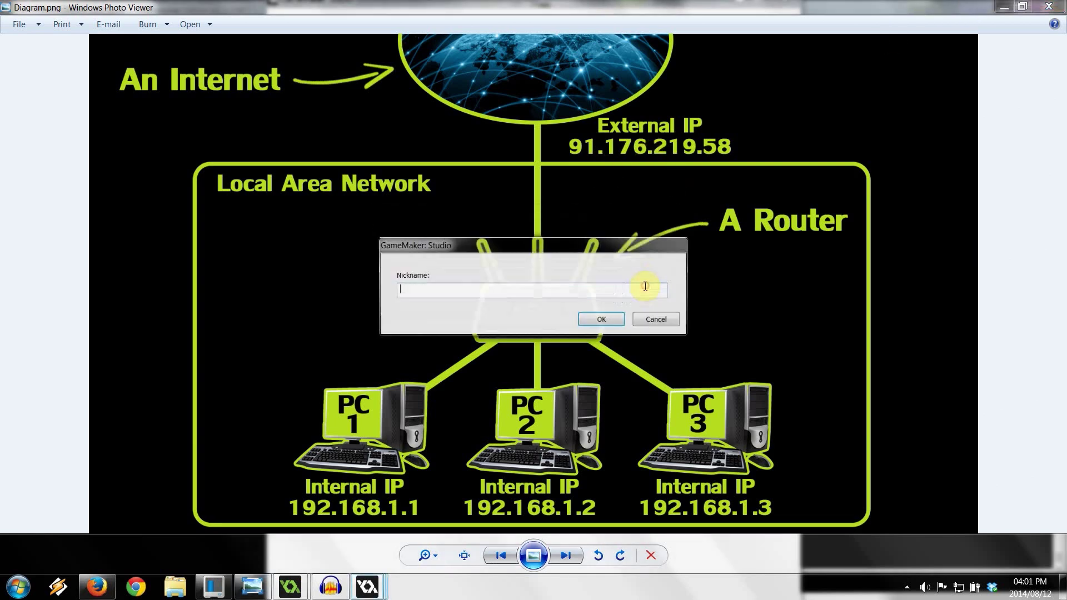
click(654, 314)
click(648, 364)
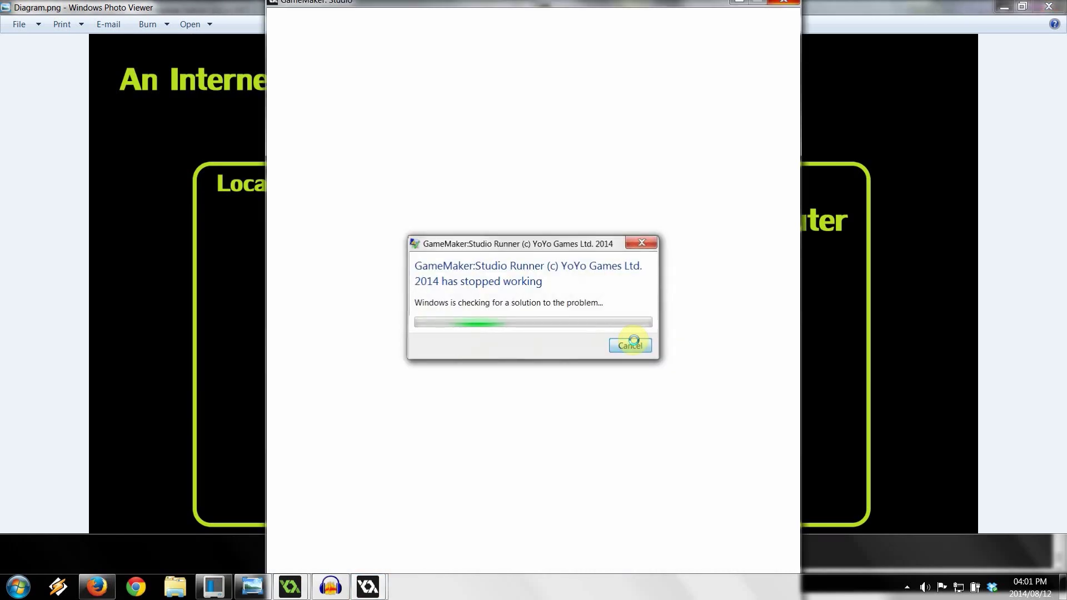
click(637, 343)
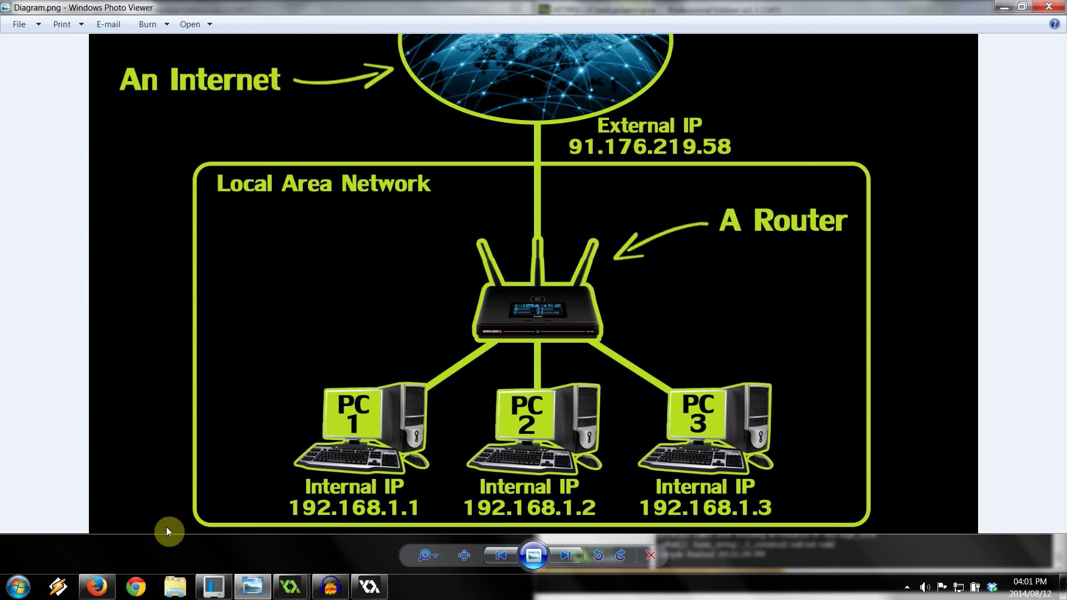
click(97, 587)
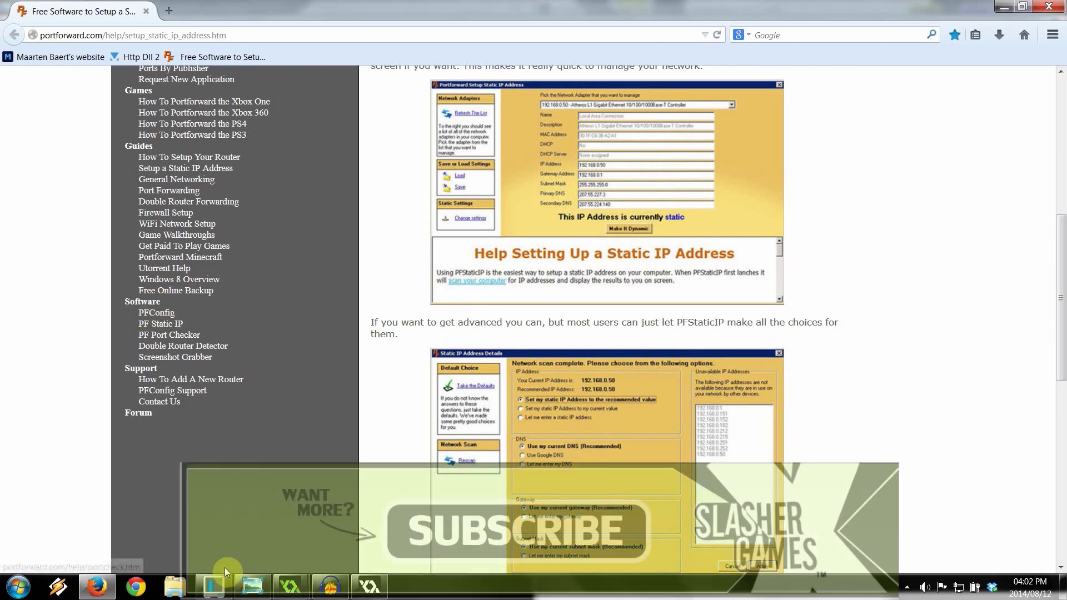
Bring the Diagram.png network diagram back to the front in Windows Photo Viewer.
click(252, 586)
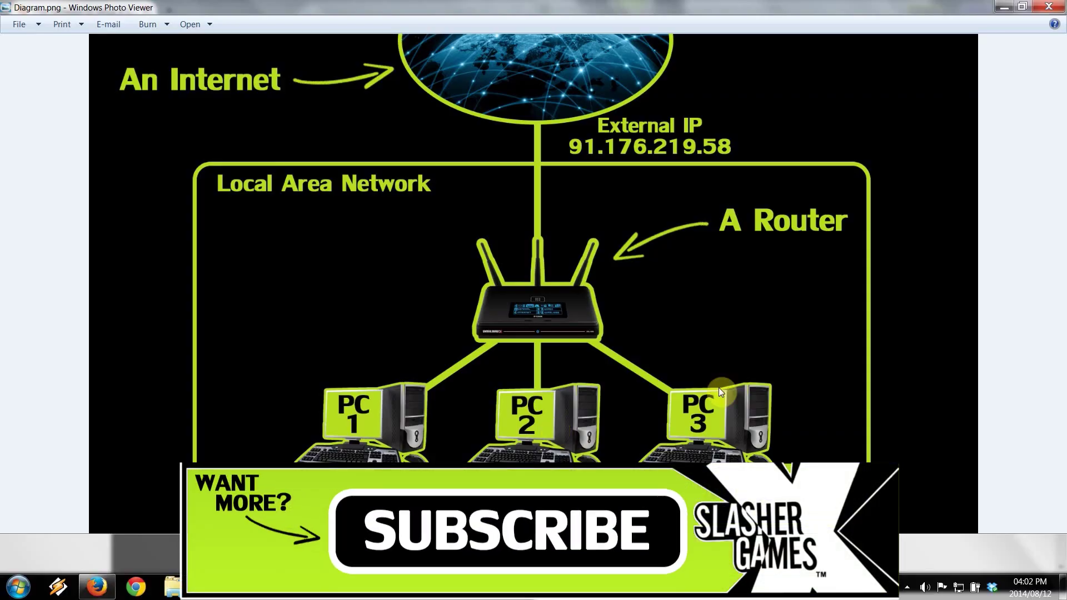